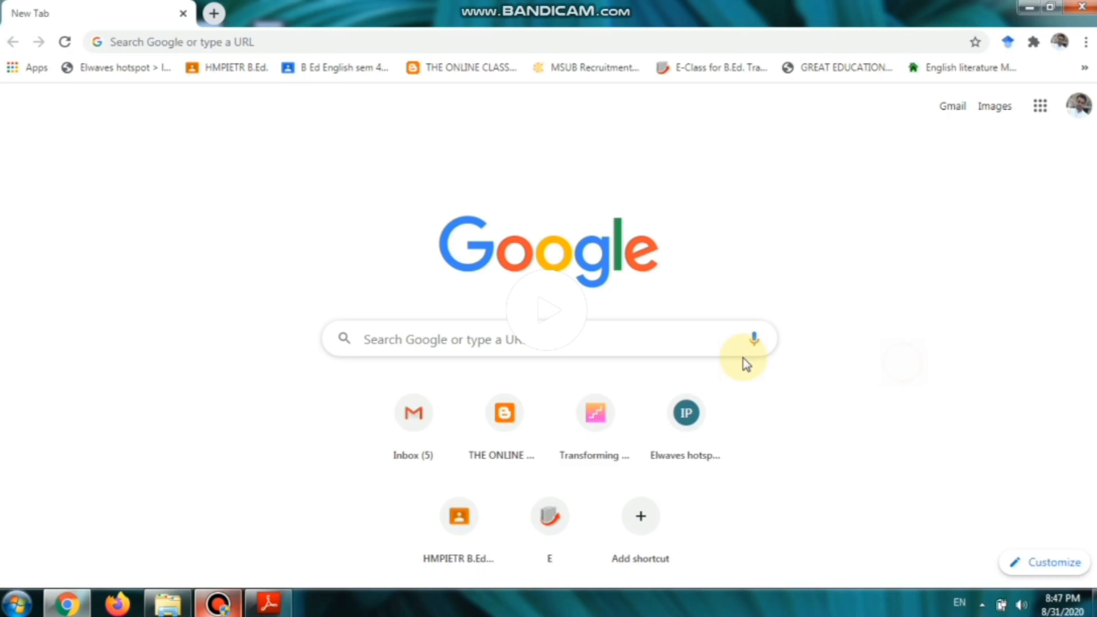
# Search Google for 'nta net' and open the official UGC-NET June 2020 site, ugcnet.nta.nic.in
pyautogui.click(656, 341)
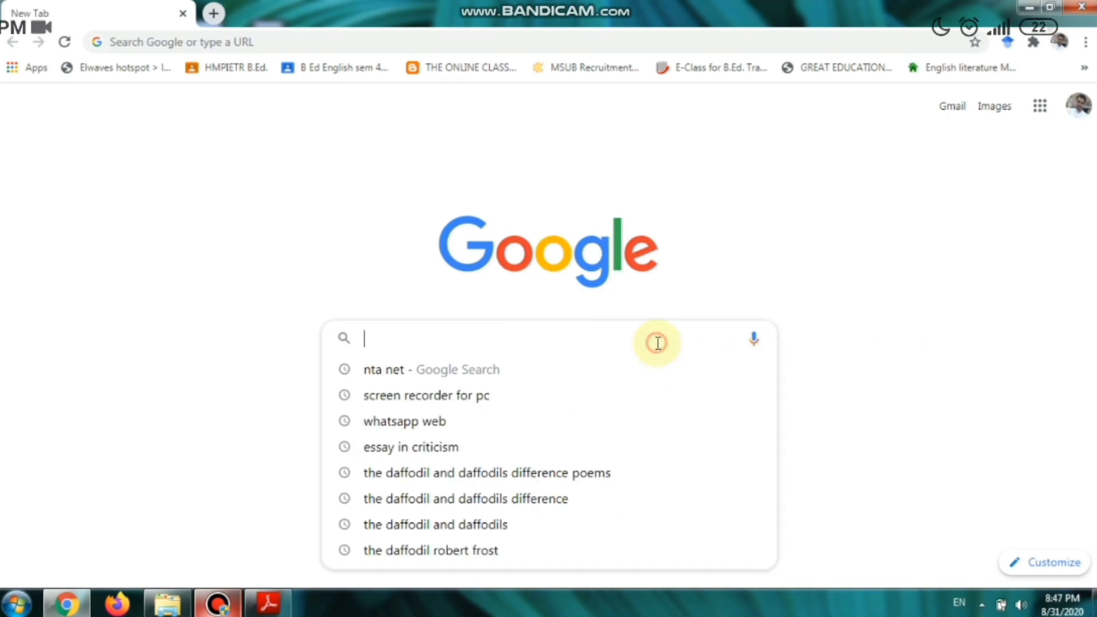
pyautogui.click(411, 372)
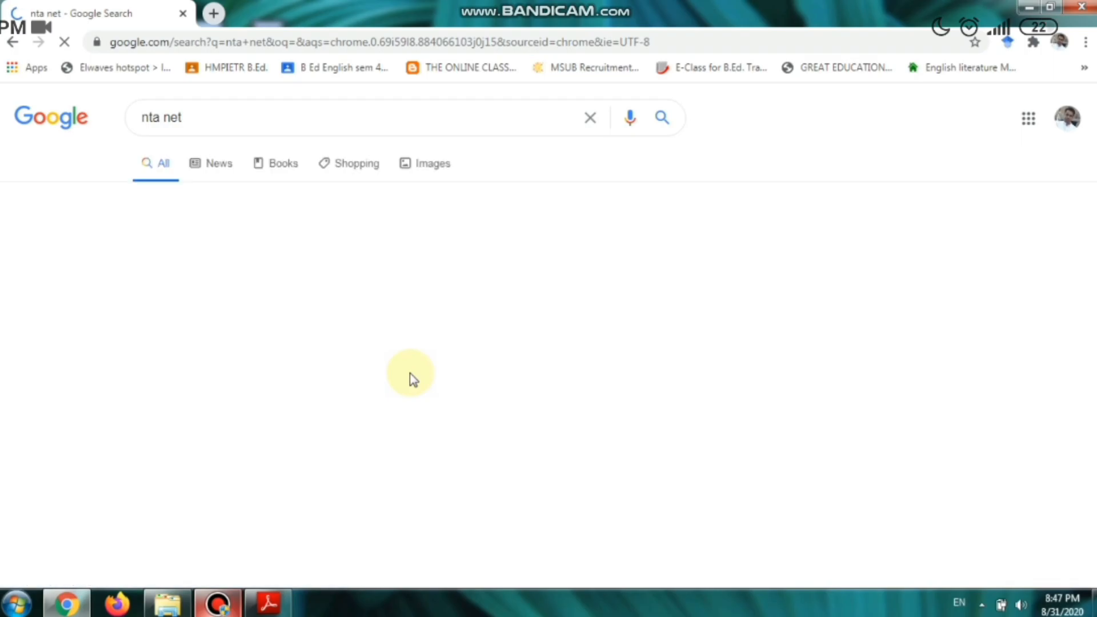
pyautogui.click(192, 252)
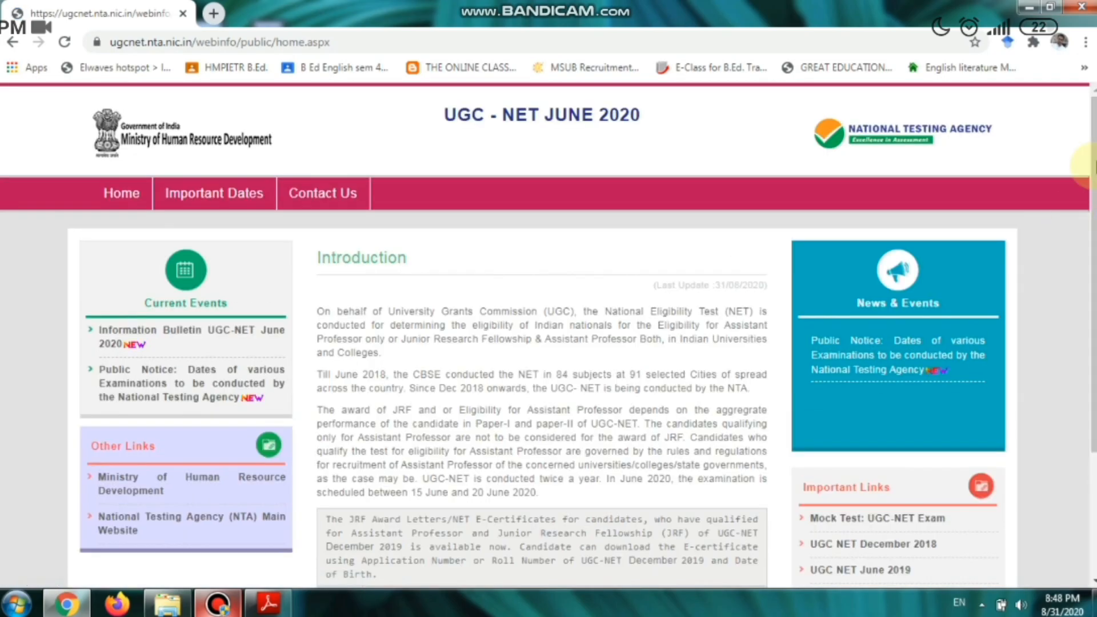
pyautogui.moveTo(1093, 173); pyautogui.dragTo(1093, 296)
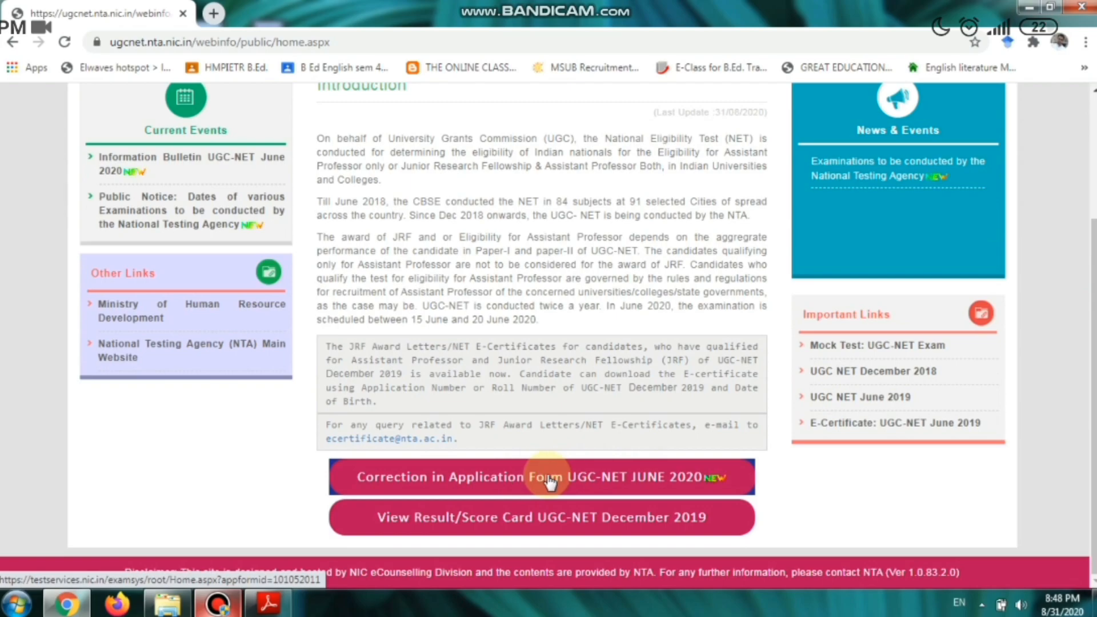
# Open the Correction in Application Form sign-in and paste in the application number
pyautogui.click(569, 482)
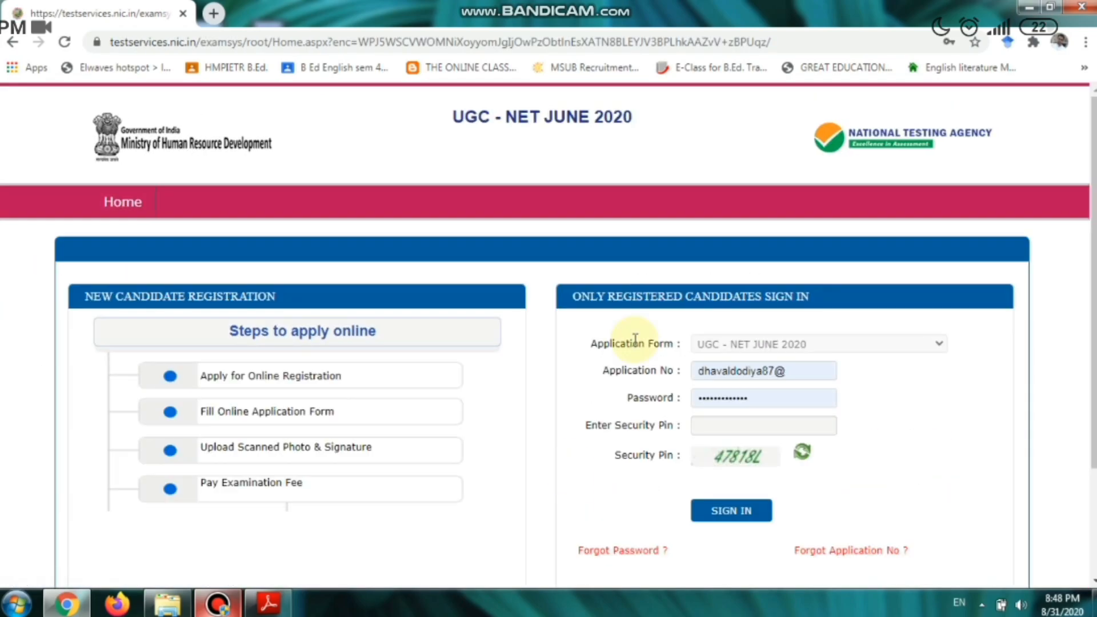
pyautogui.click(793, 373)
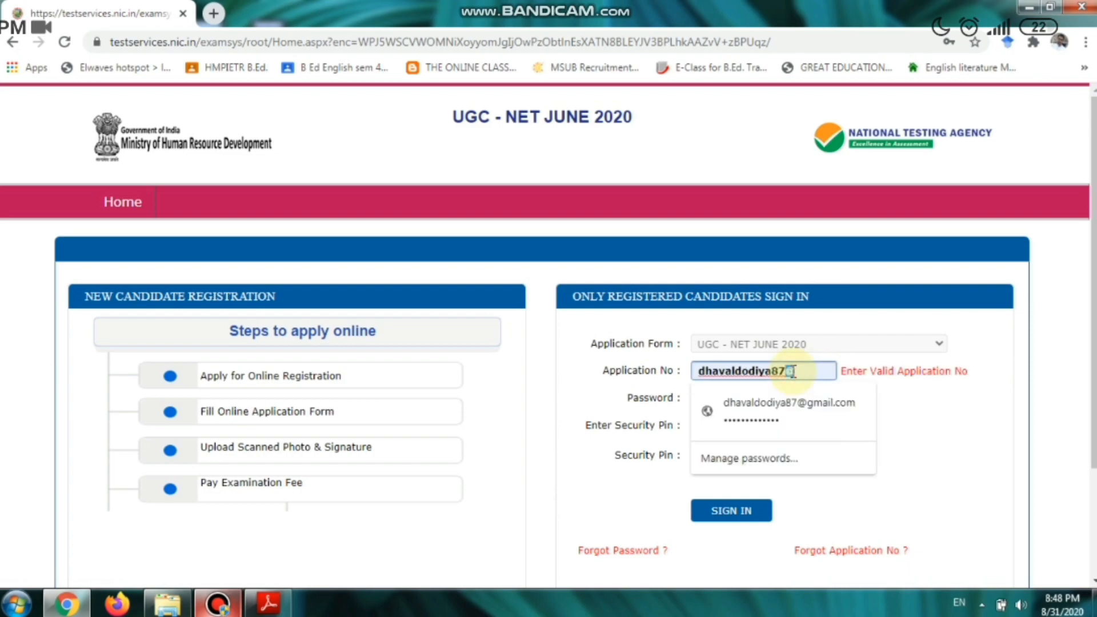
pyautogui.tripleClick(793, 371)
pyautogui.hotkey('ctrl', 'v')
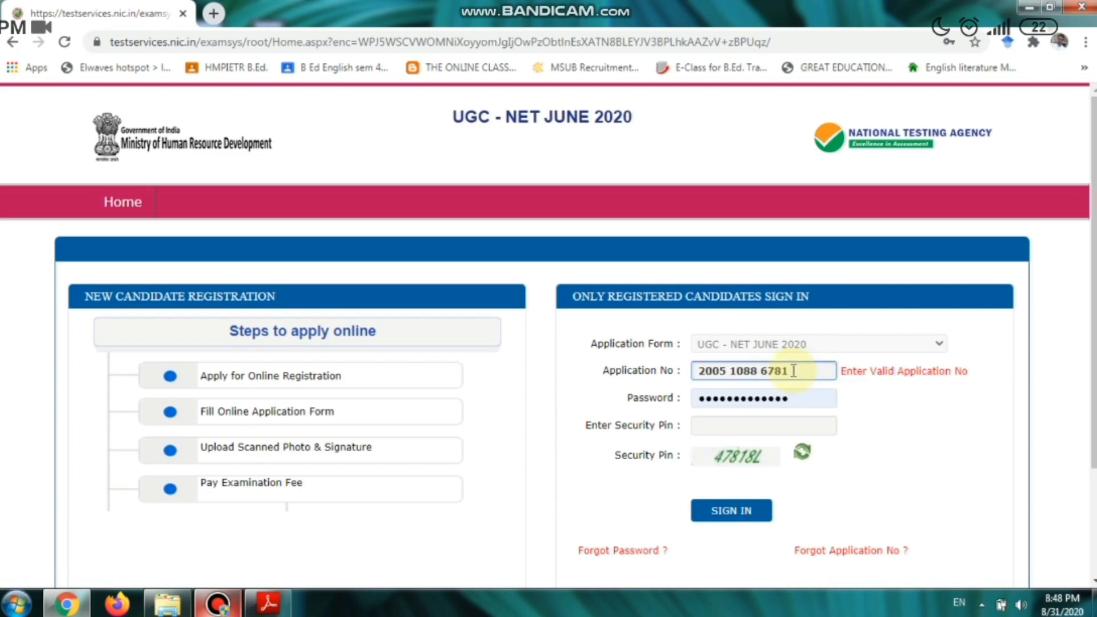
pyautogui.click(735, 373)
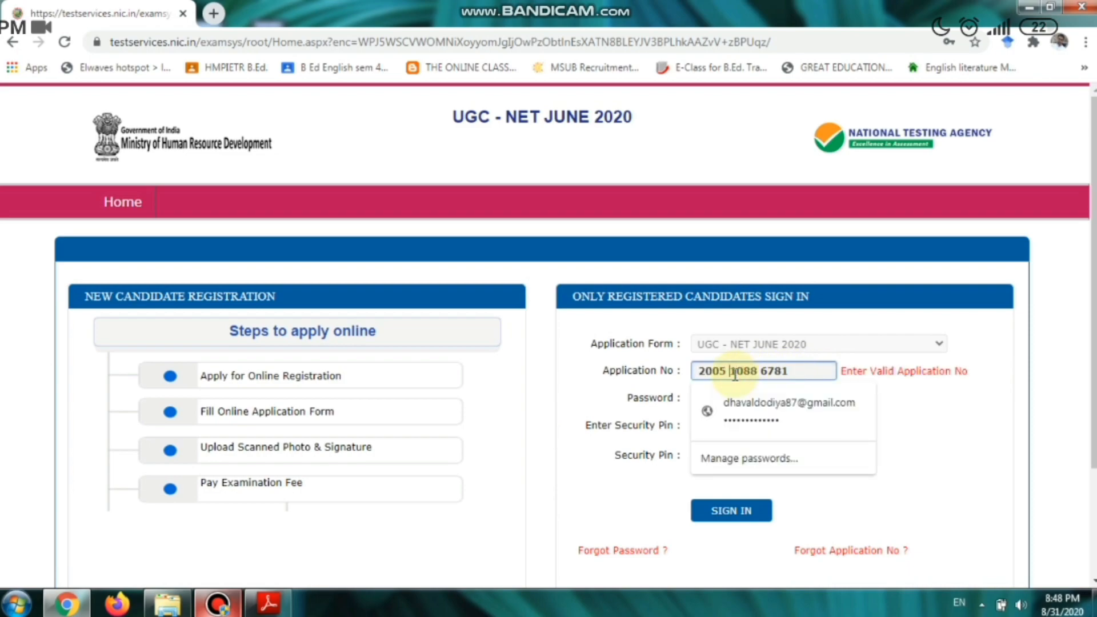
pyautogui.press('BackSpace')
pyautogui.press('BackSpace')
# Enter the account password and the displayed security pin, then sign in
pyautogui.doubleClick(793, 399)
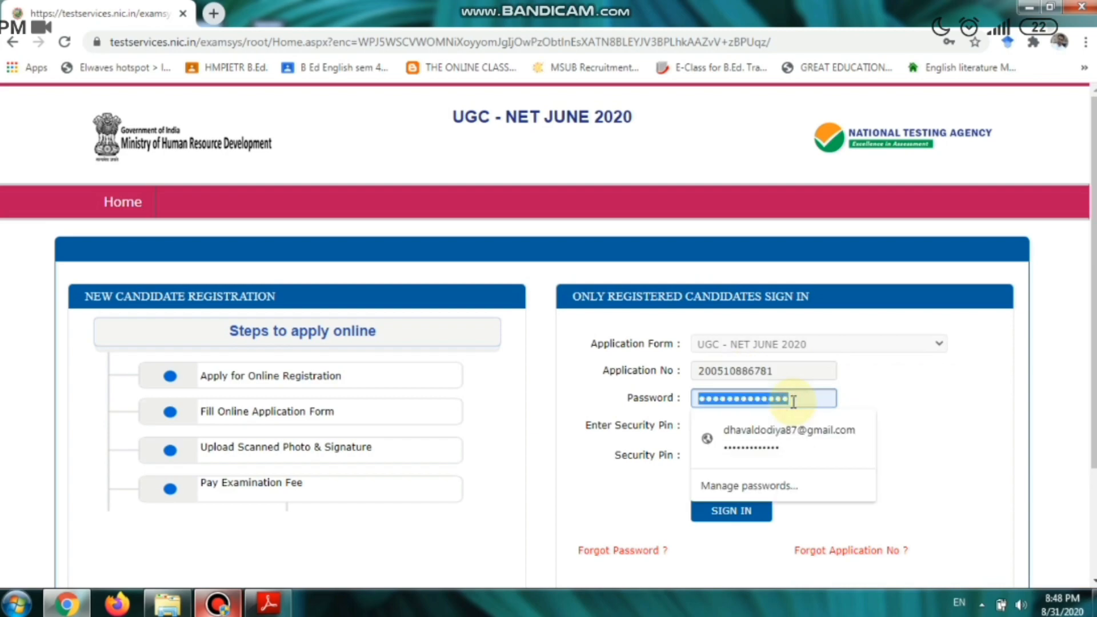
pyautogui.write('**********')
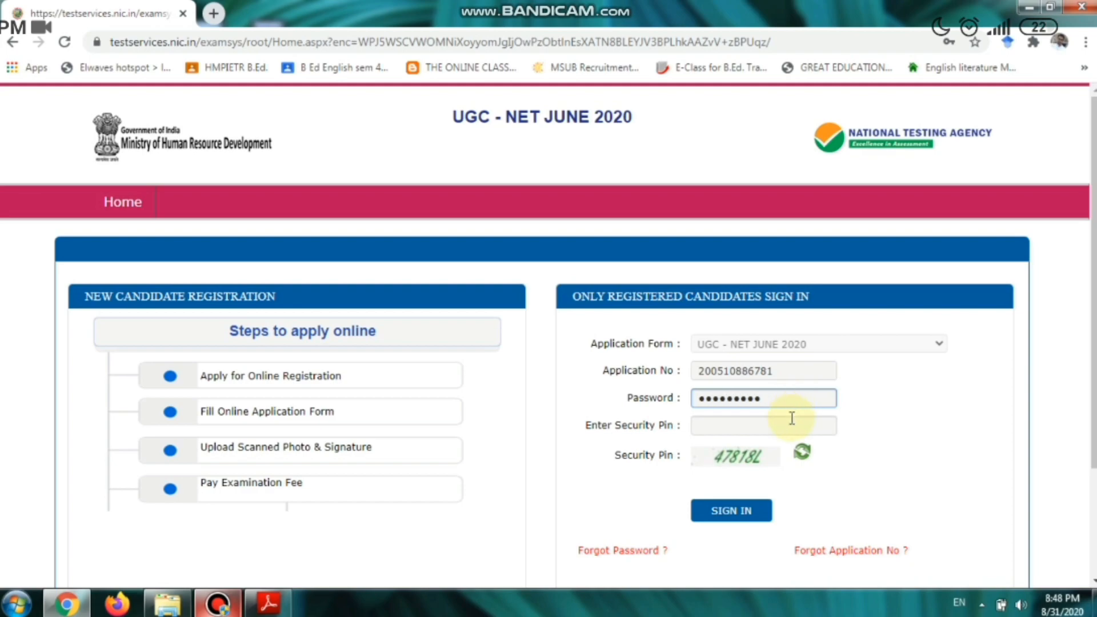
pyautogui.press('BackSpace')
pyautogui.press('BackSpace')
pyautogui.press('BackSpace')
pyautogui.press('BackSpace')
pyautogui.press('BackSpace')
pyautogui.press('BackSpace')
pyautogui.press('BackSpace')
pyautogui.press('BackSpace')
pyautogui.press('BackSpace')
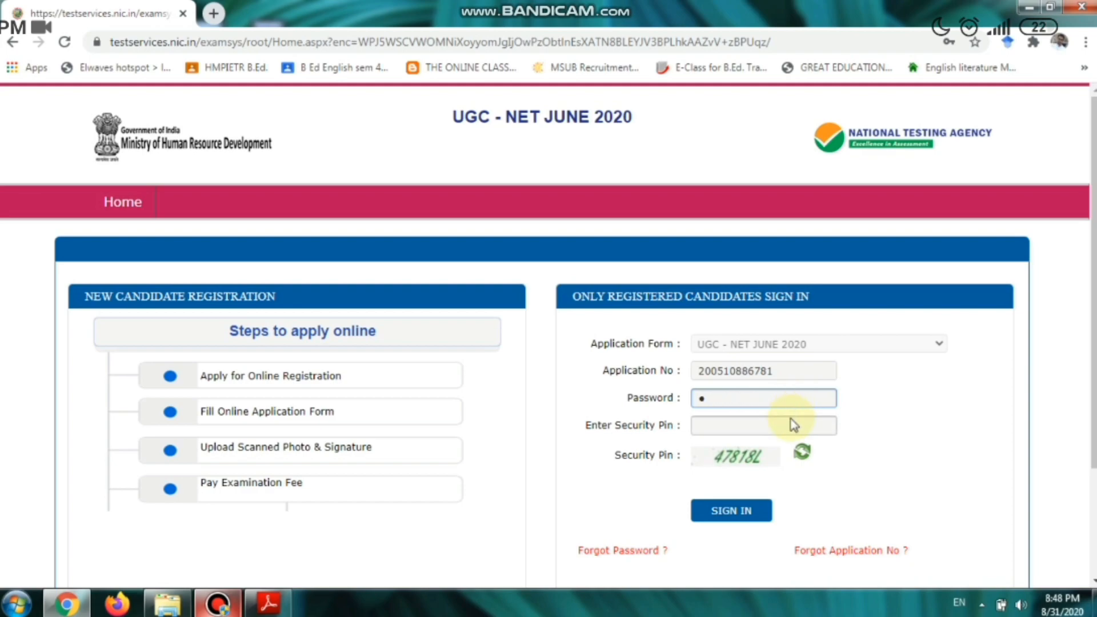
pyautogui.write('**********')
pyautogui.click(789, 424)
pyautogui.write('4')
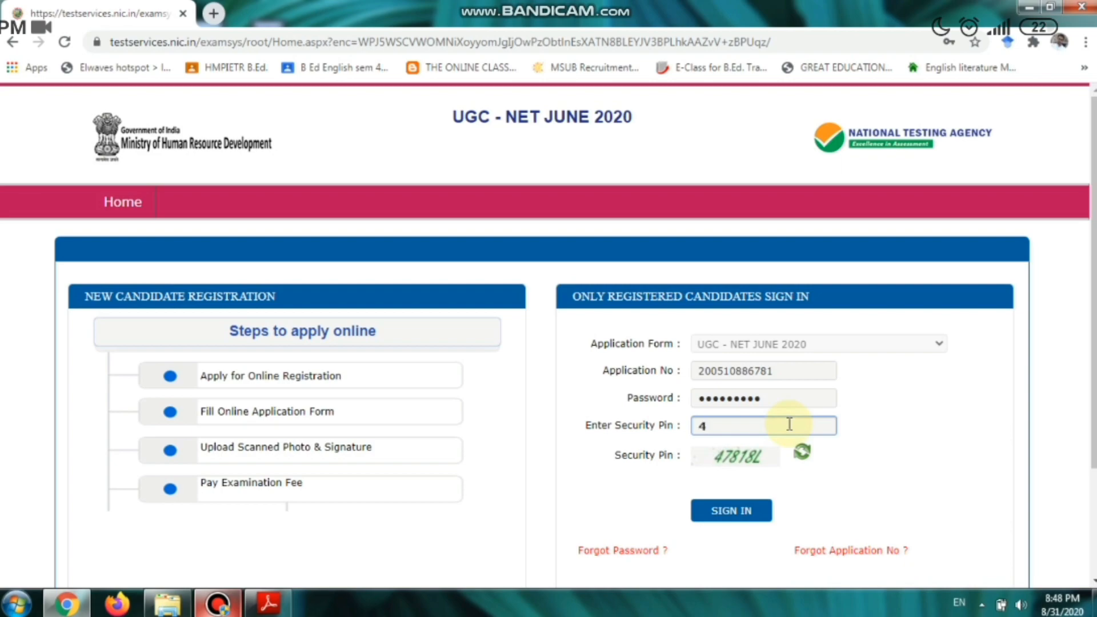
pyautogui.write('7818L')
pyautogui.click(732, 517)
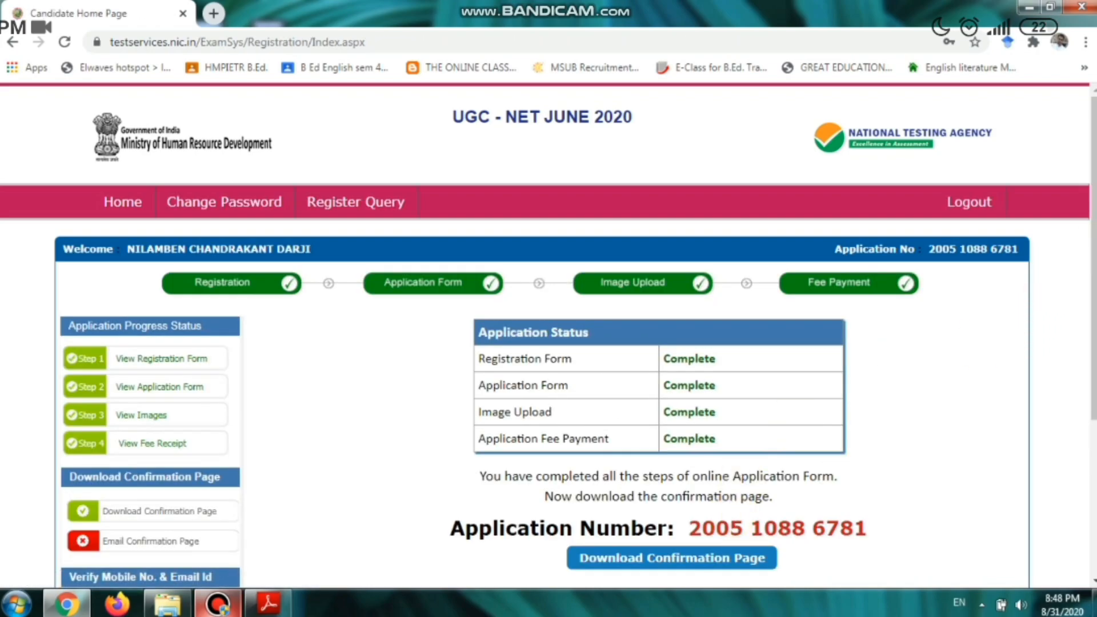
# Open the Email Confirmation Page, enter the security pin and request an email OTP
pyautogui.scroll(-2, 1000, 342)
pyautogui.scroll(-1, 548, 337)
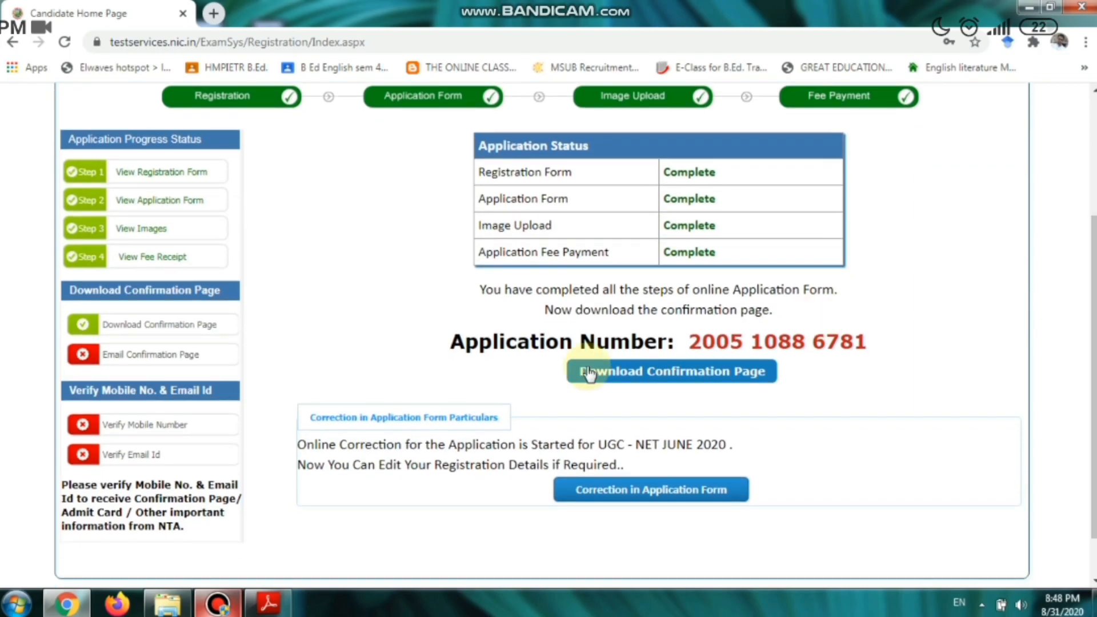
pyautogui.click(165, 357)
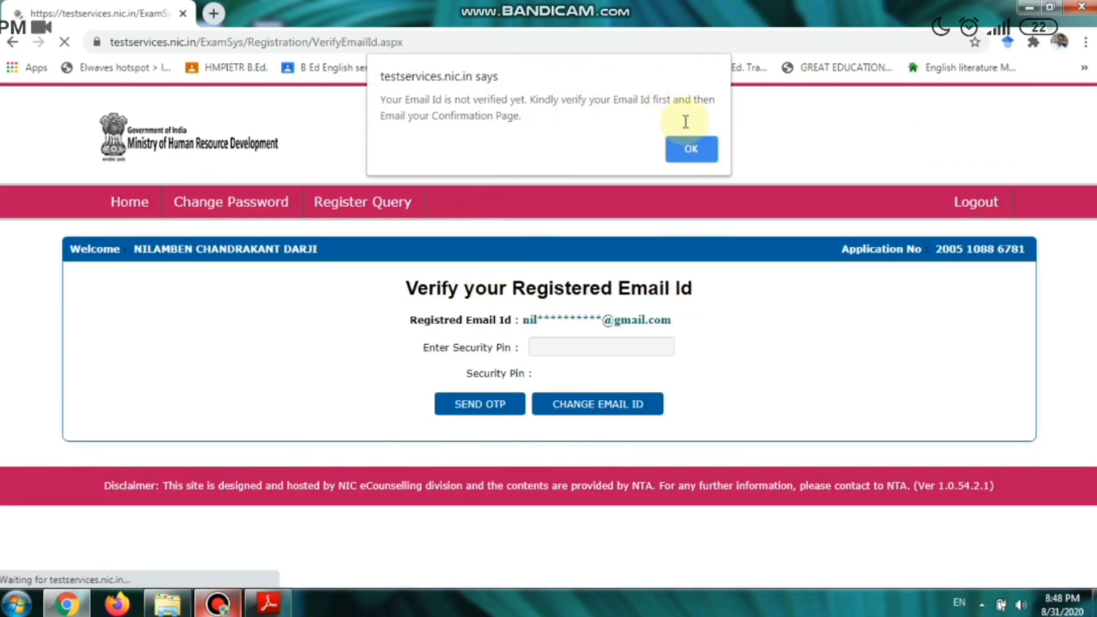
pyautogui.click(693, 147)
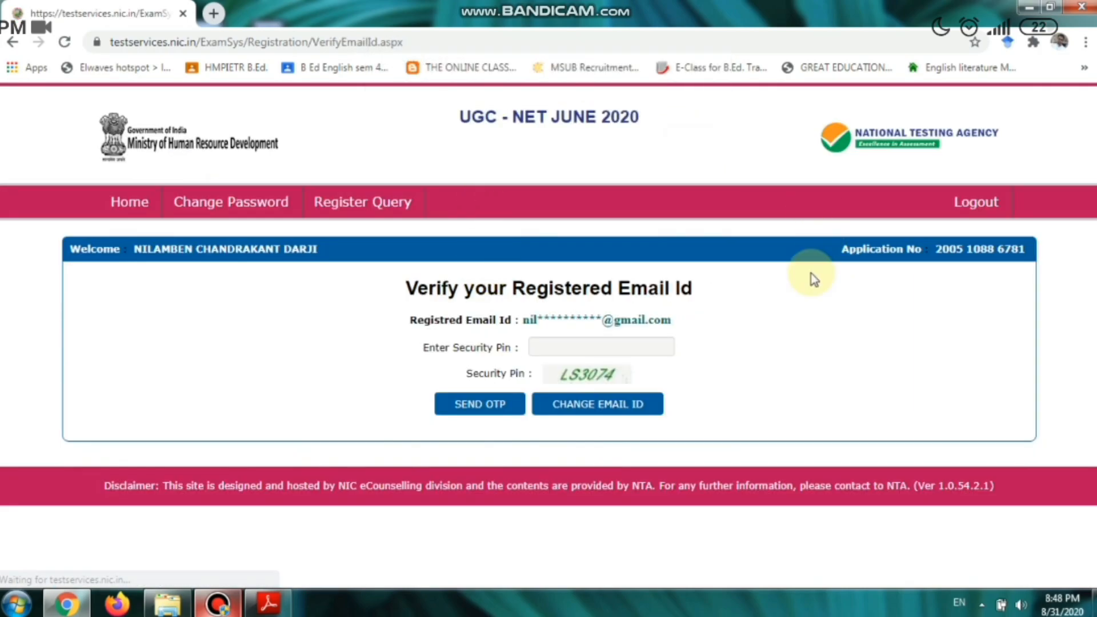
pyautogui.click(644, 345)
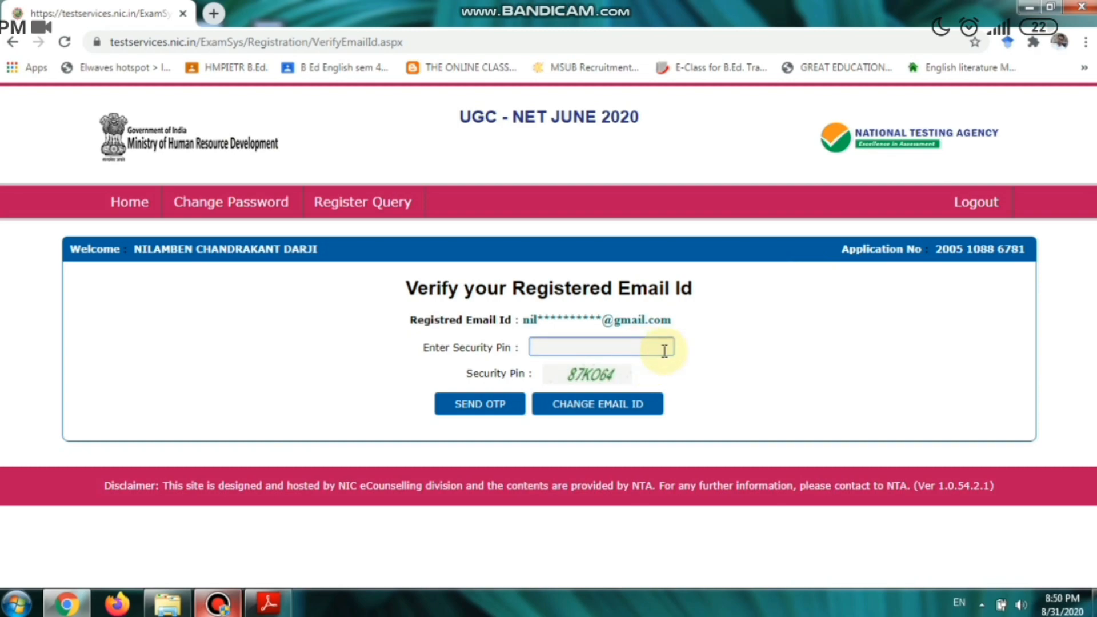
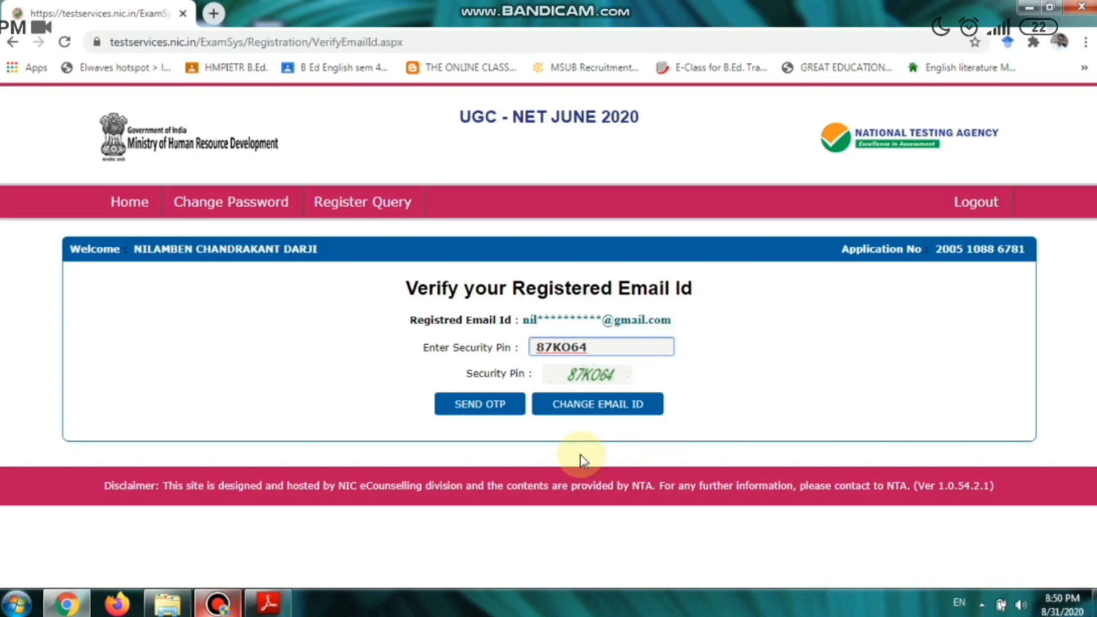
pyautogui.click(487, 406)
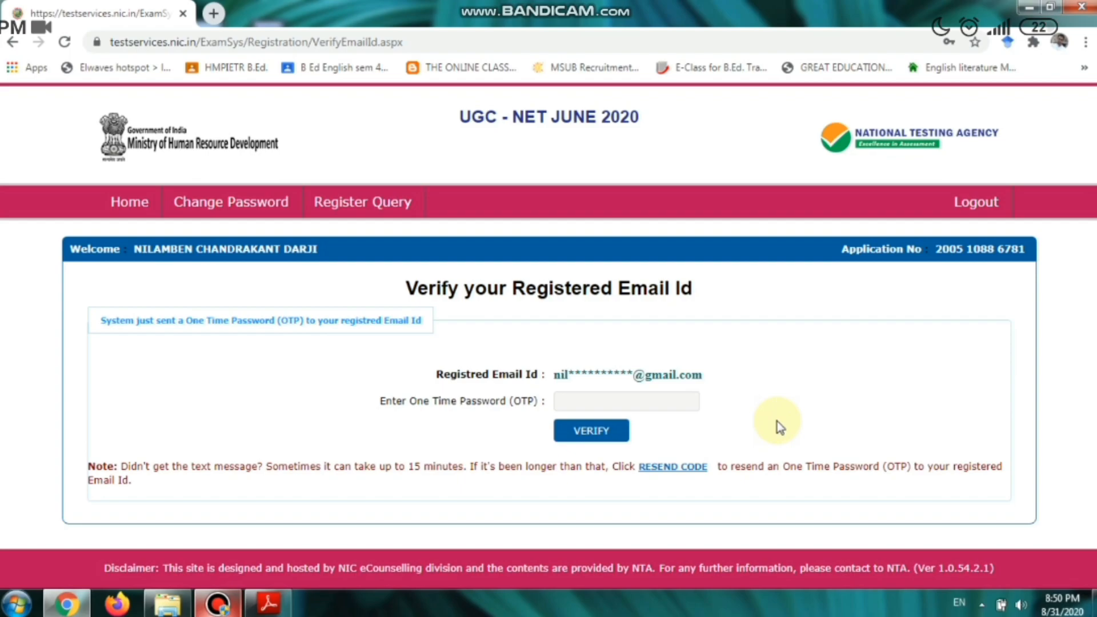
# Enter the received one-time password, verify it, and decline saving it as a password
pyautogui.click(653, 402)
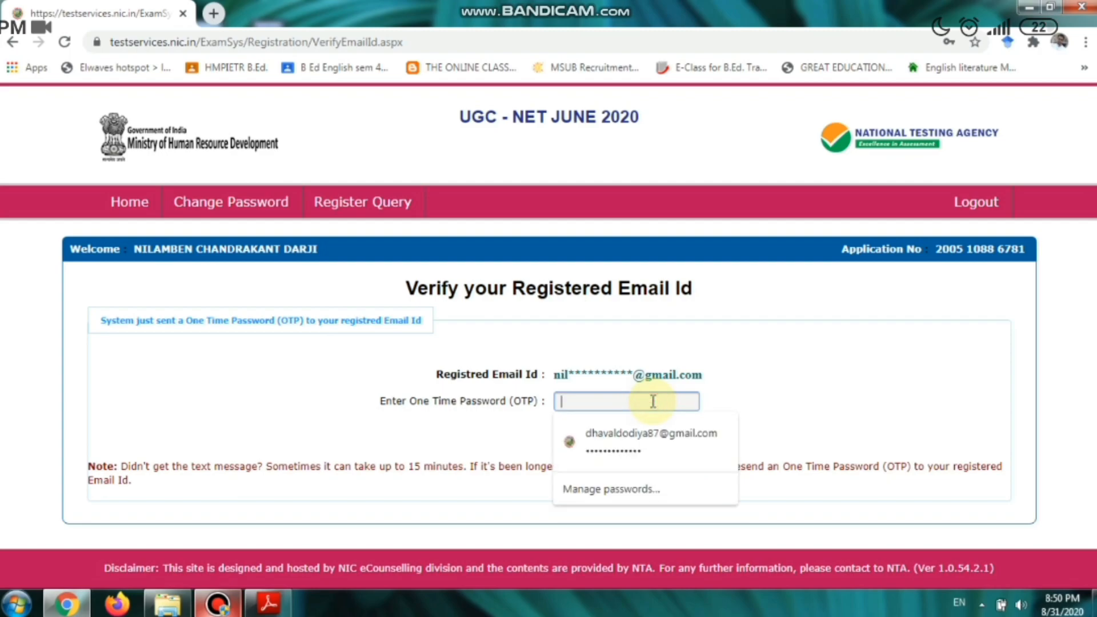
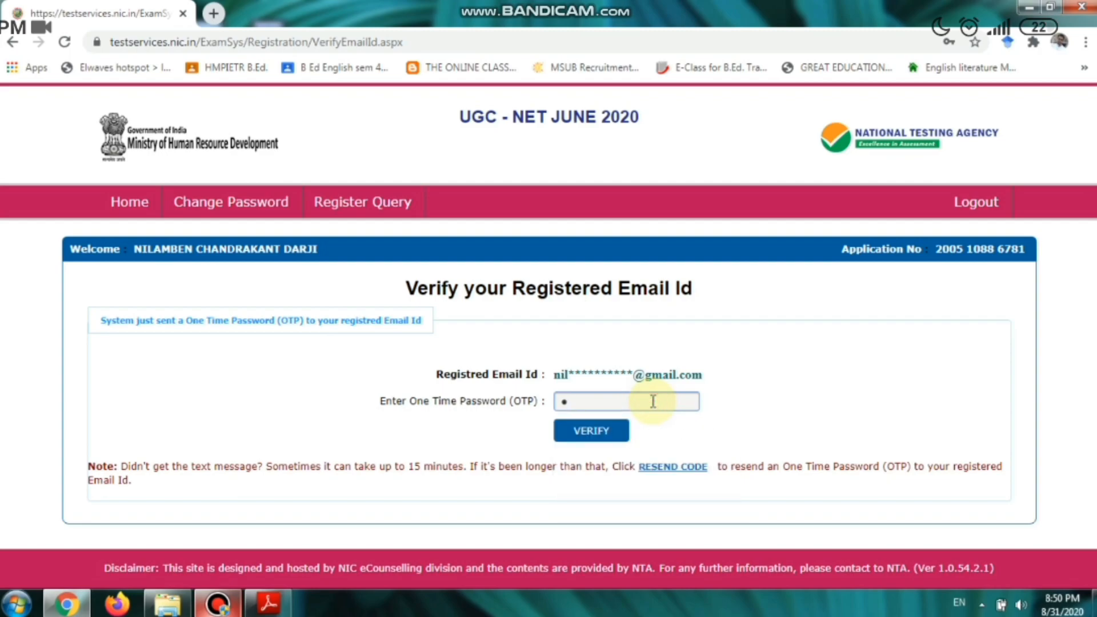
pyautogui.click(588, 437)
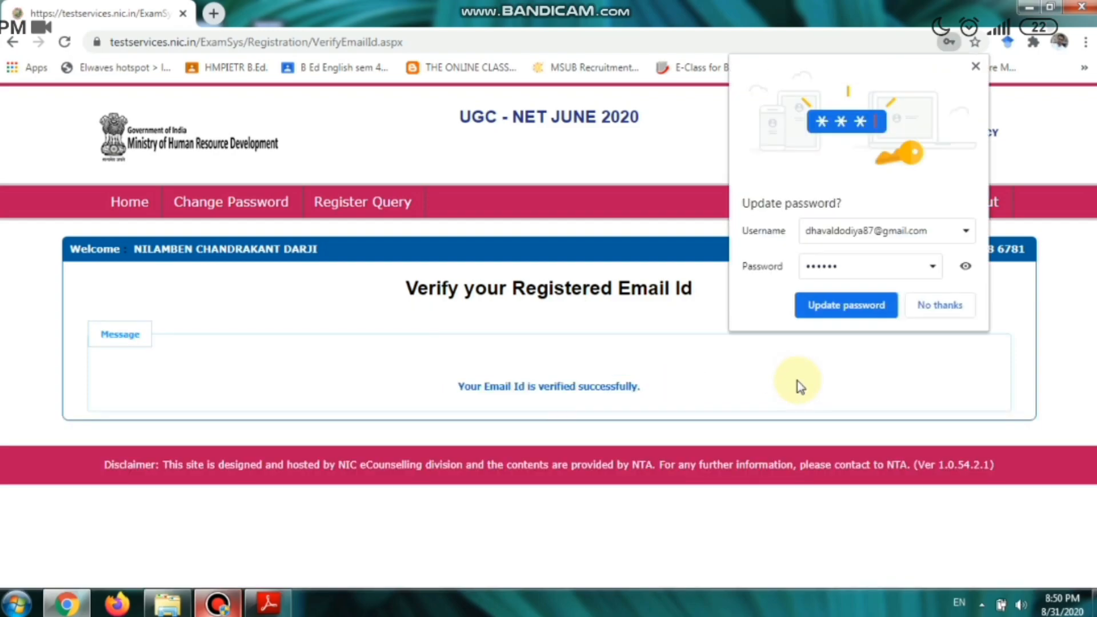
pyautogui.click(940, 306)
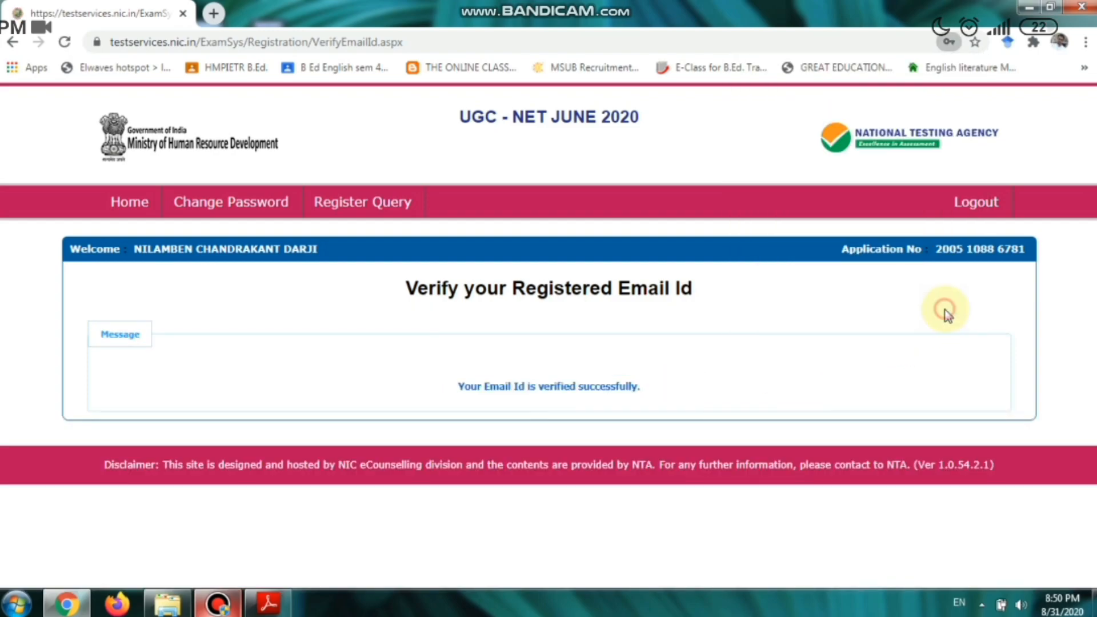
# From the Candidate Home Page, open mobile verification, enter the security pin and request an SMS OTP
pyautogui.click(128, 203)
pyautogui.moveTo(1094, 191); pyautogui.dragTo(1093, 348)
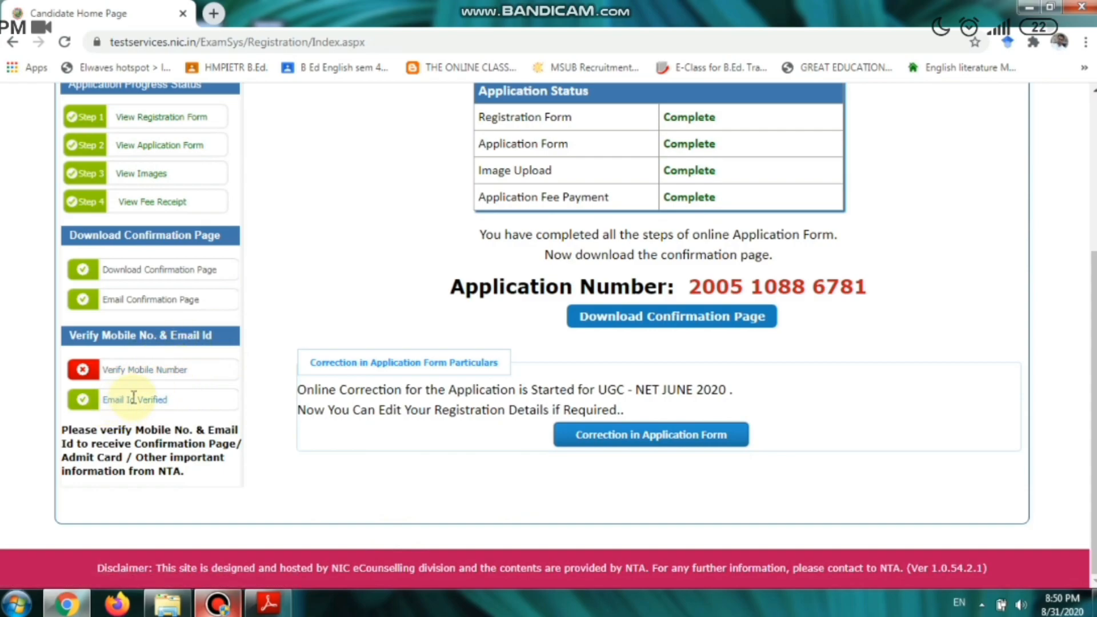
pyautogui.click(137, 367)
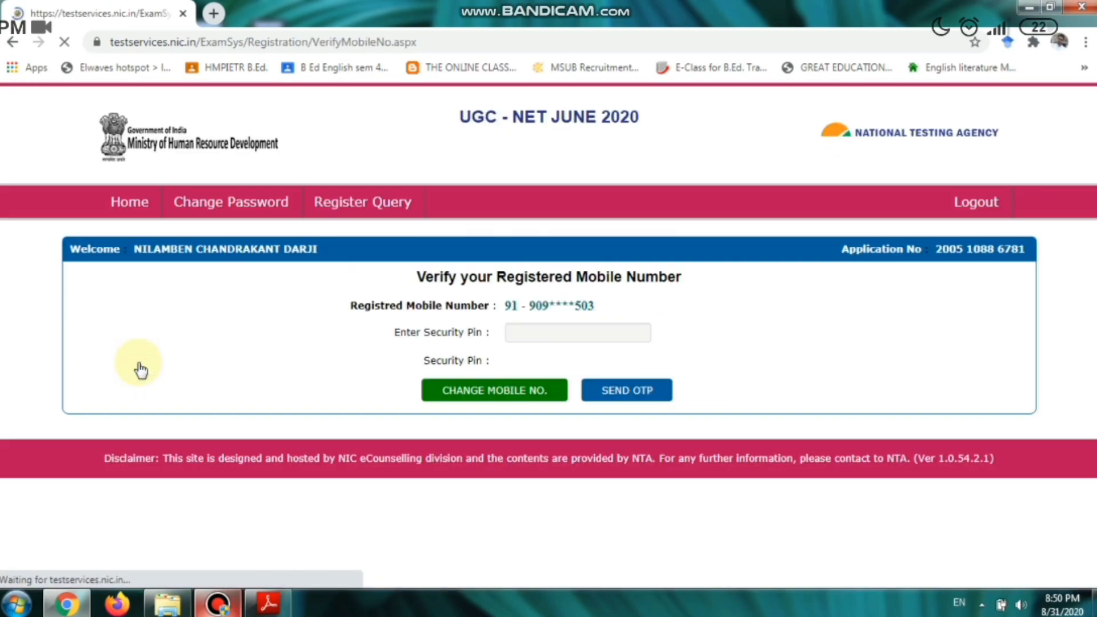
pyautogui.click(538, 328)
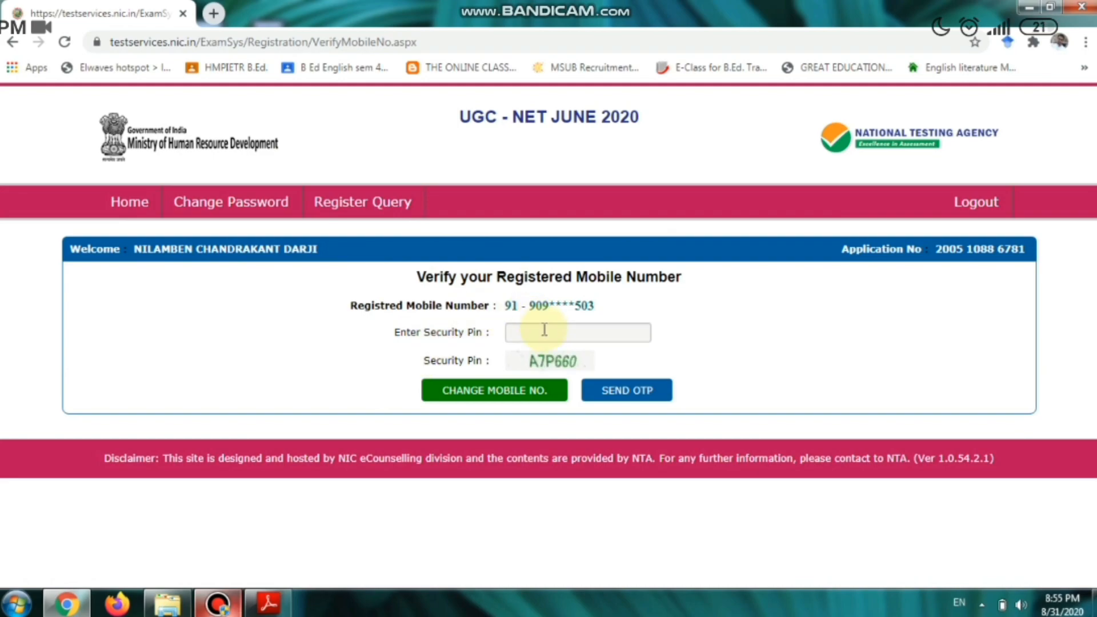
pyautogui.click(542, 330)
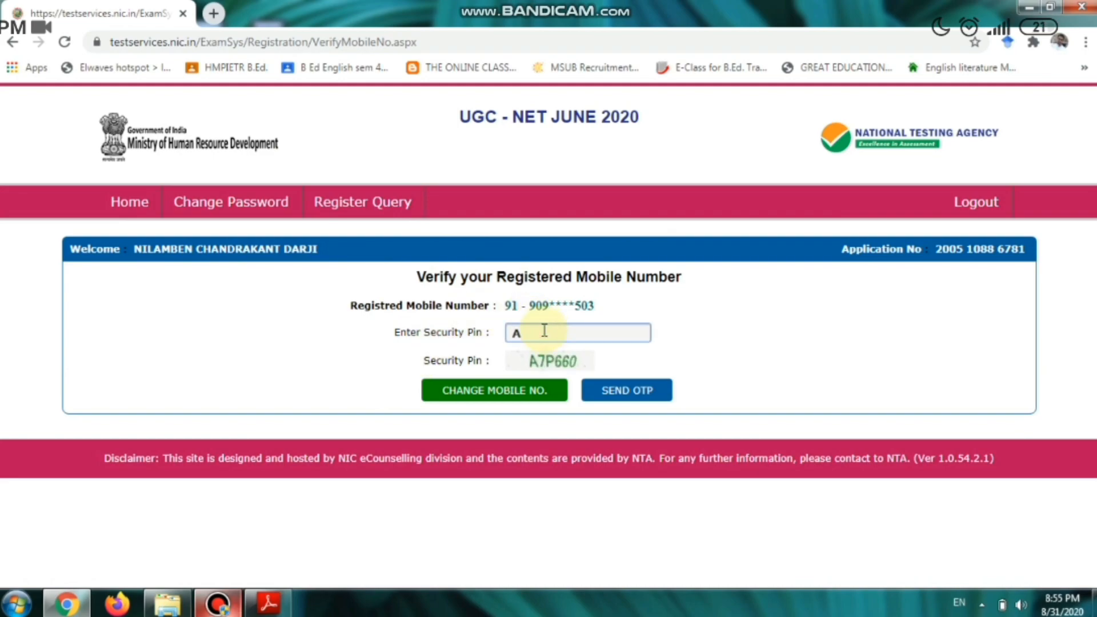
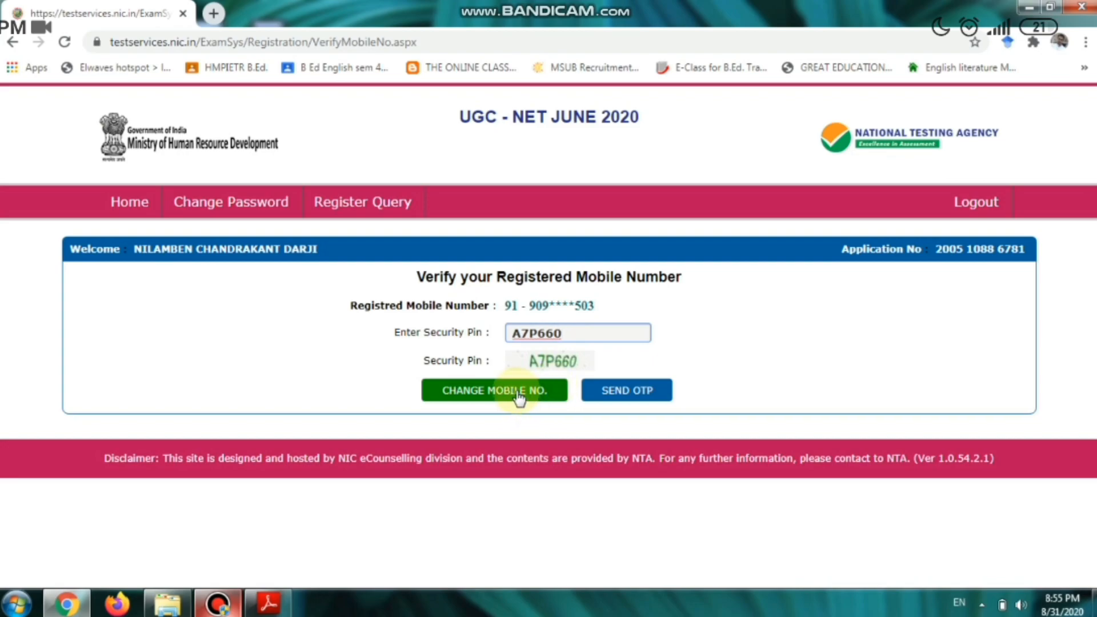
pyautogui.click(631, 392)
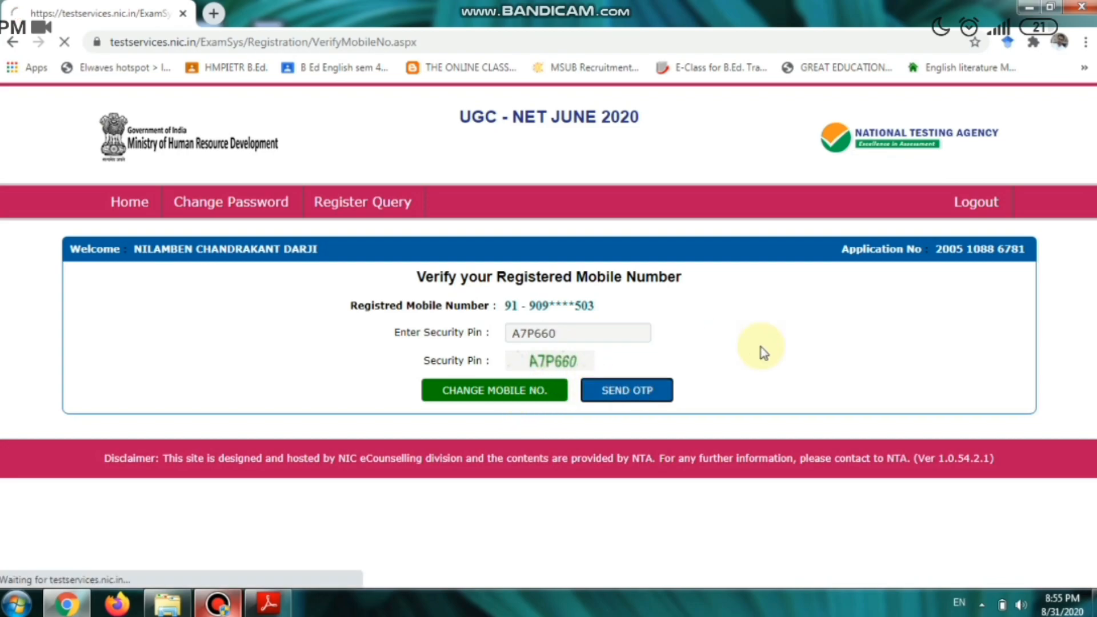
# Enter the SMS one-time password, verify the mobile number, decline saving it, and return Home
pyautogui.click(628, 392)
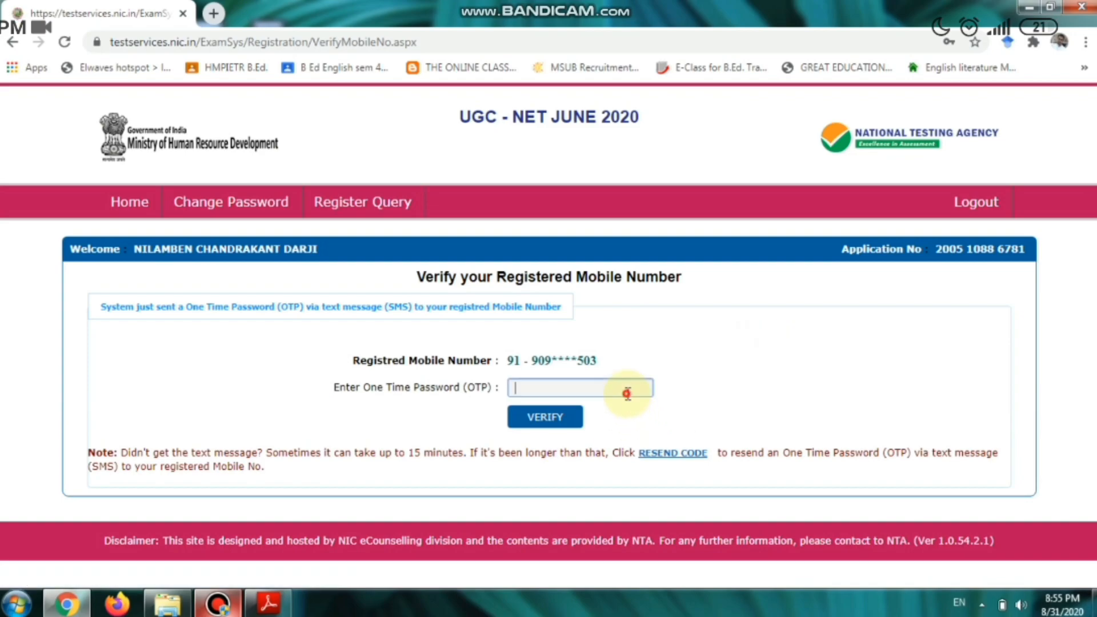
pyautogui.click(705, 388)
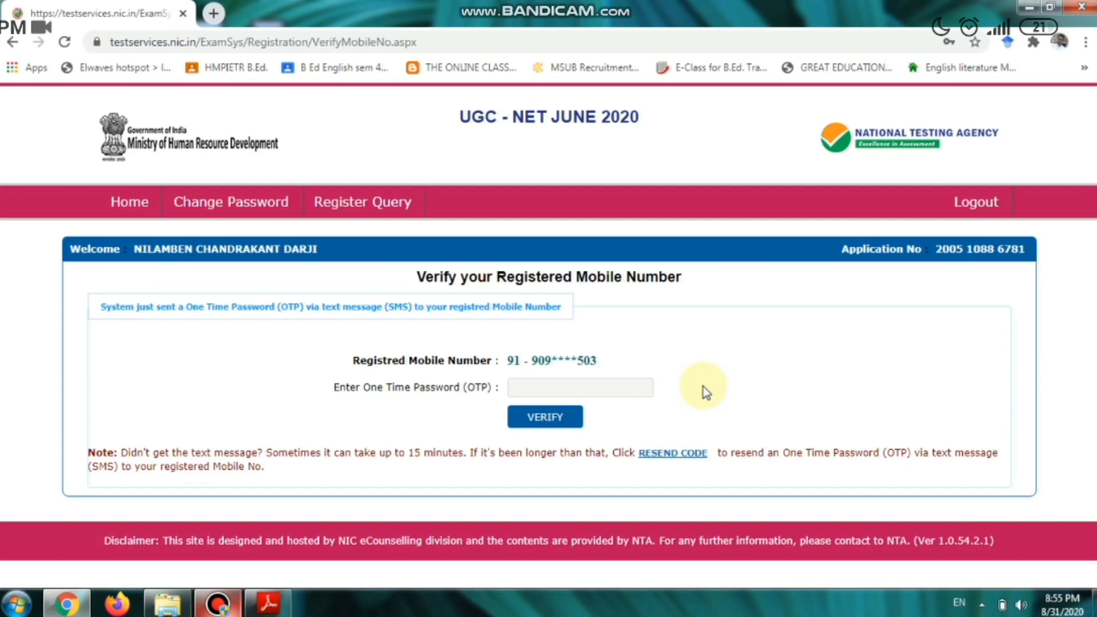
pyautogui.click(626, 382)
pyautogui.write('••')
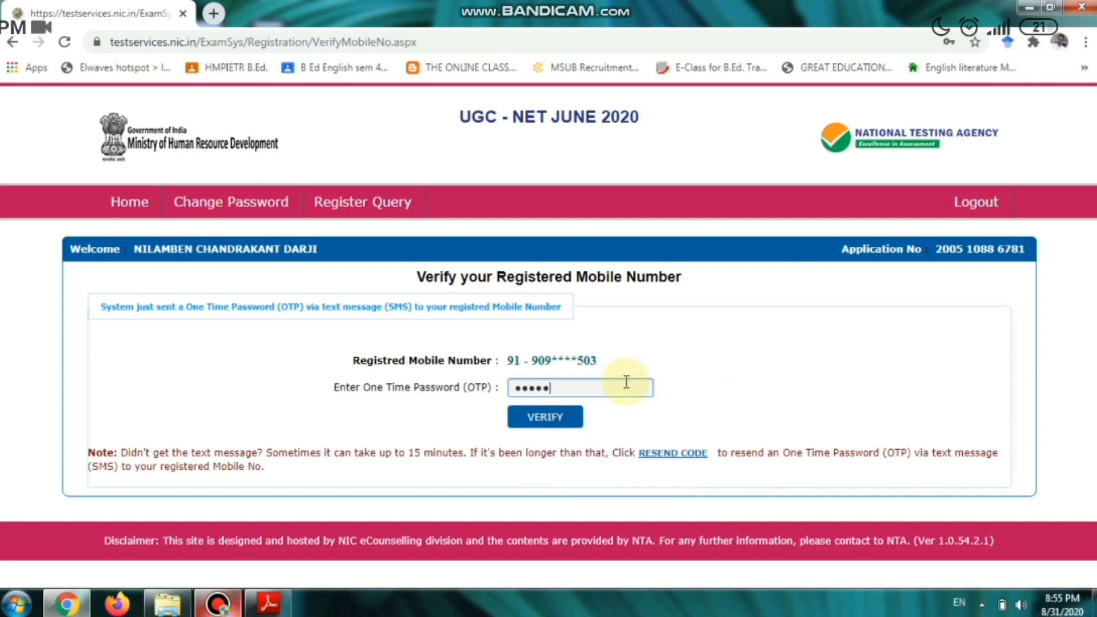
pyautogui.click(544, 420)
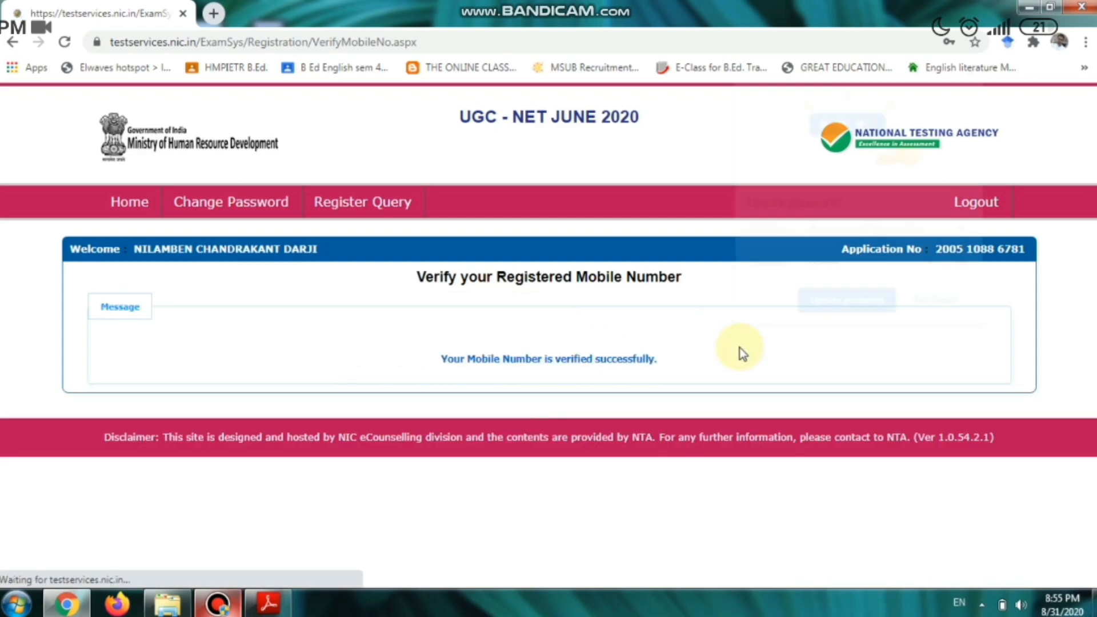
pyautogui.click(958, 310)
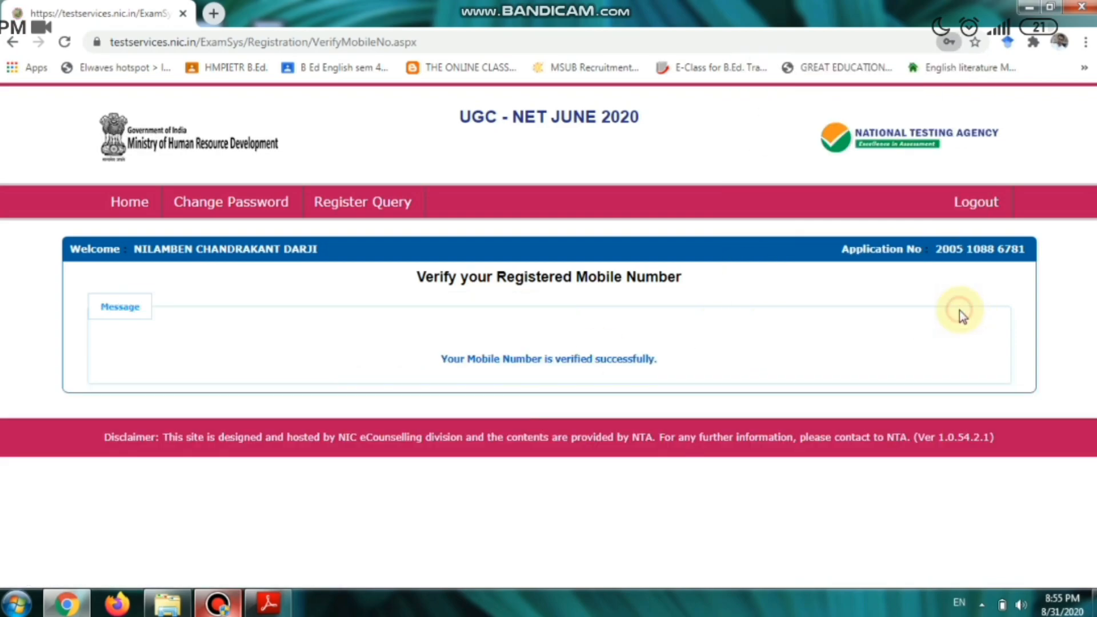
pyautogui.click(129, 202)
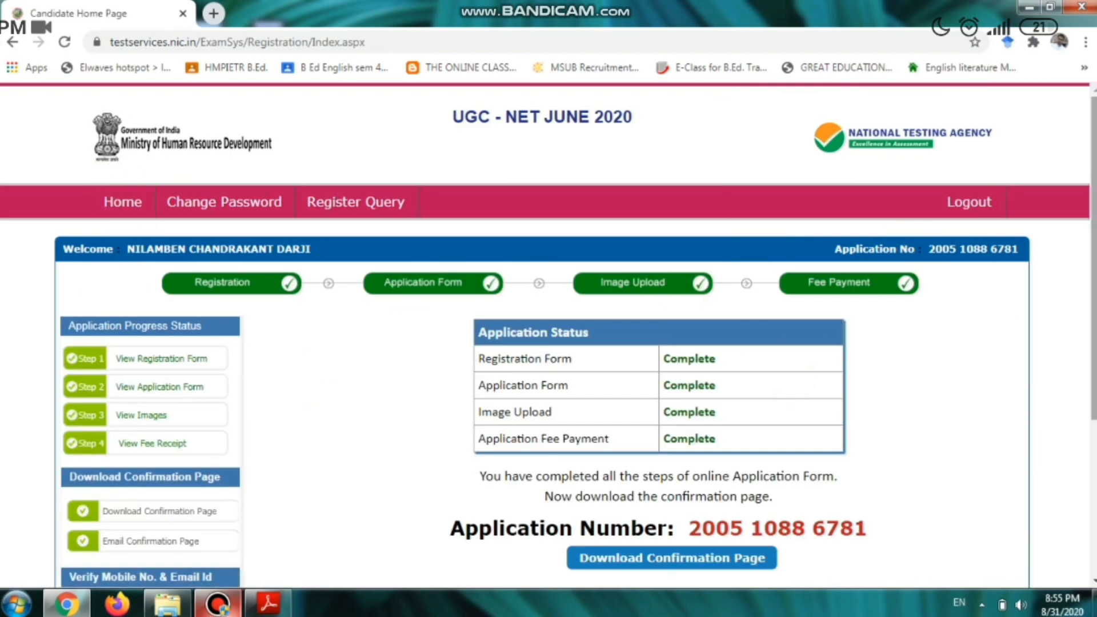
# Open Correction in Application Form from the home page and agree to its instructions
pyautogui.scroll(-3, 548, 336)
pyautogui.scroll(-1, 548, 337)
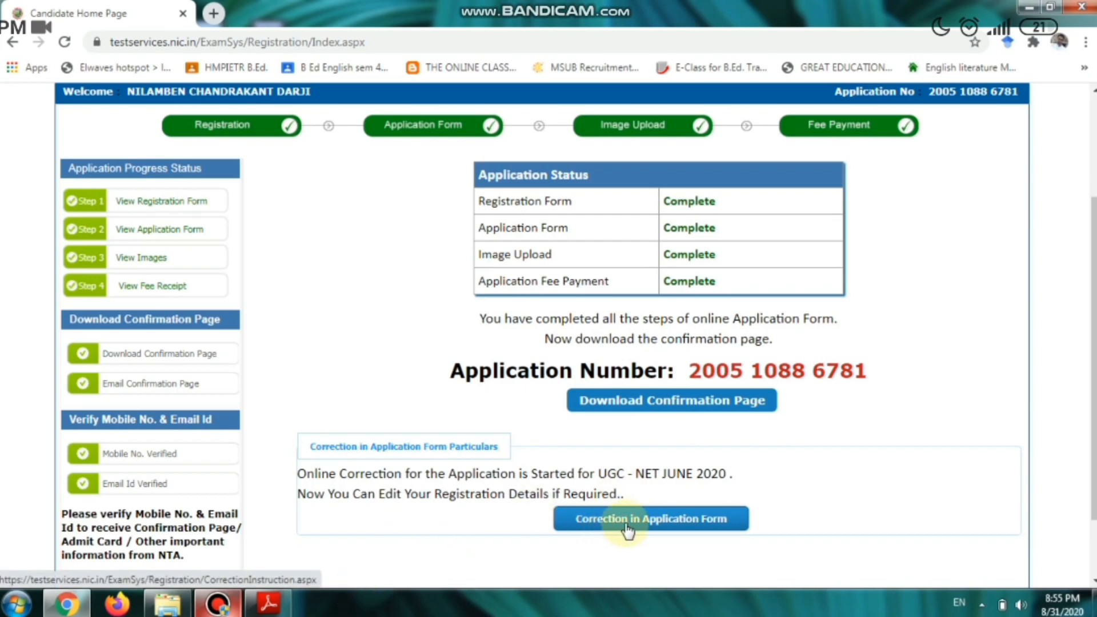
pyautogui.click(647, 518)
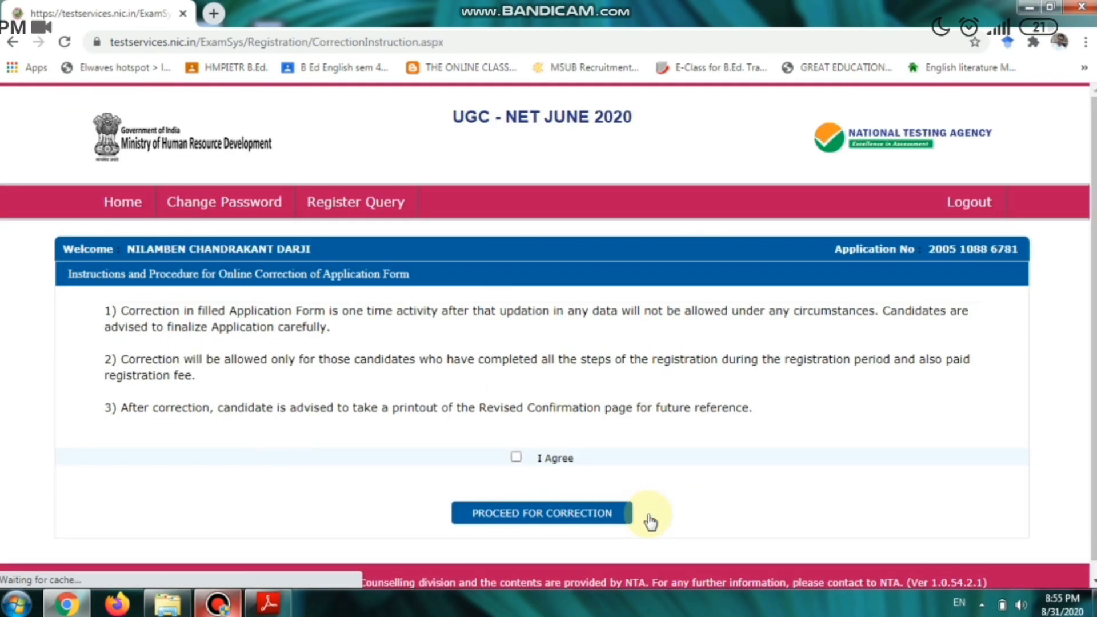
pyautogui.click(518, 458)
# Proceed to the correction form and review the name, education and contact details down to Security Pin
pyautogui.click(563, 513)
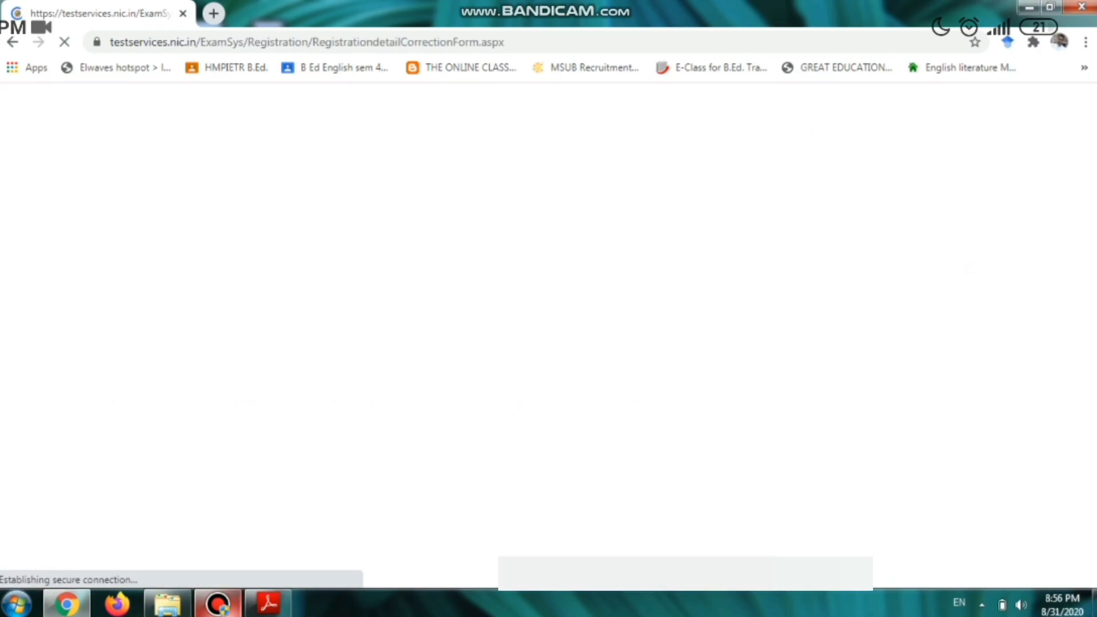
pyautogui.moveTo(1094, 135); pyautogui.dragTo(1094, 160)
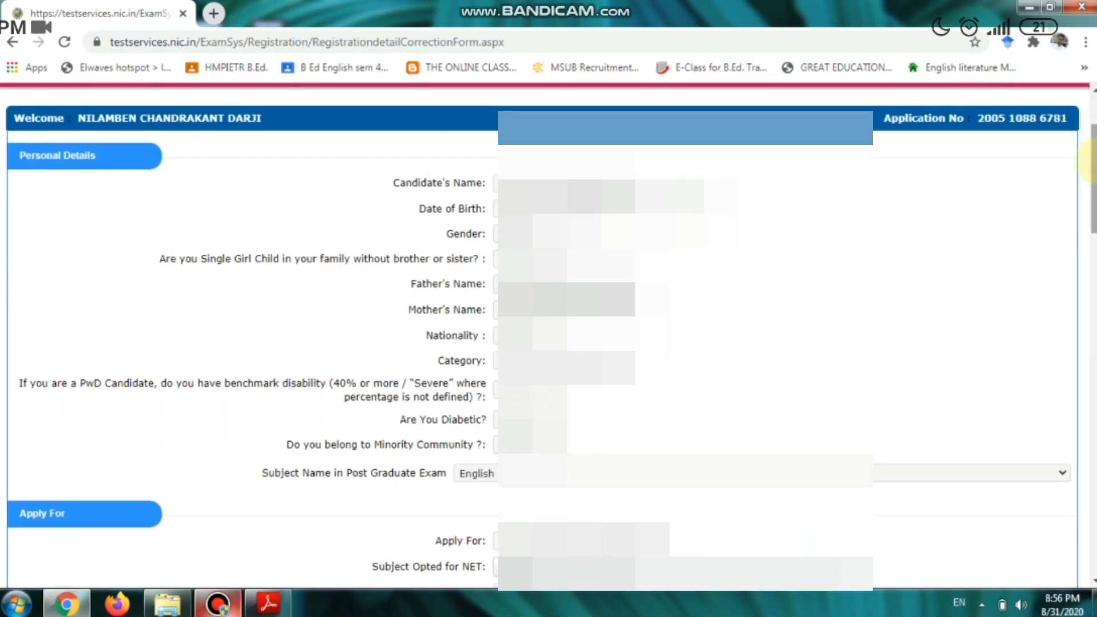
pyautogui.click(625, 183)
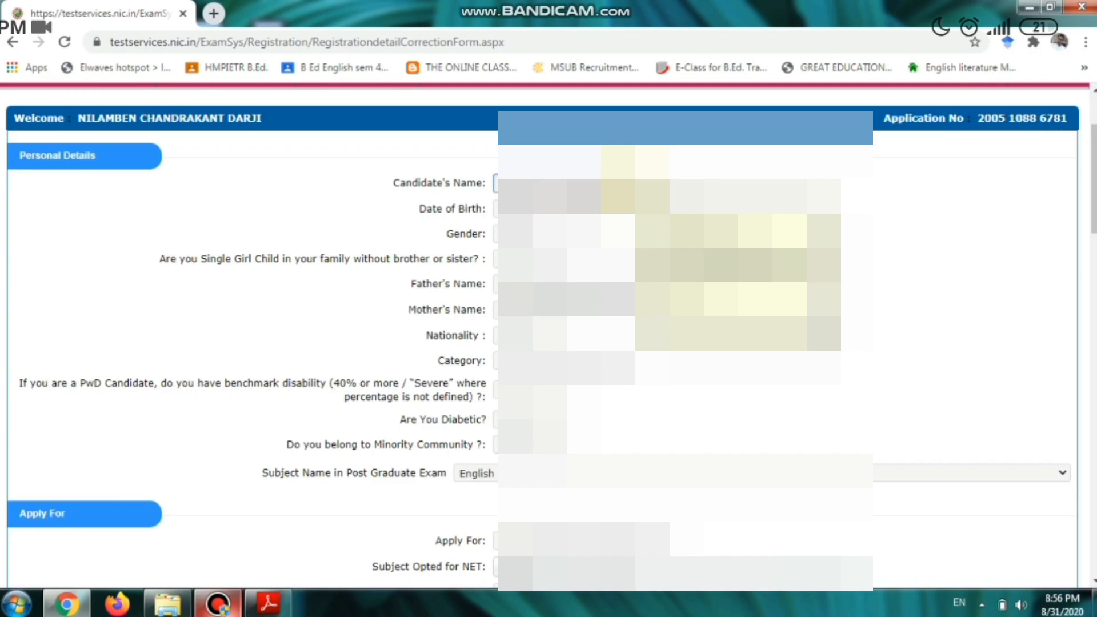
pyautogui.moveTo(1094, 194); pyautogui.dragTo(1090, 288)
pyautogui.click(1036, 225)
pyautogui.scroll(-5, 548, 337)
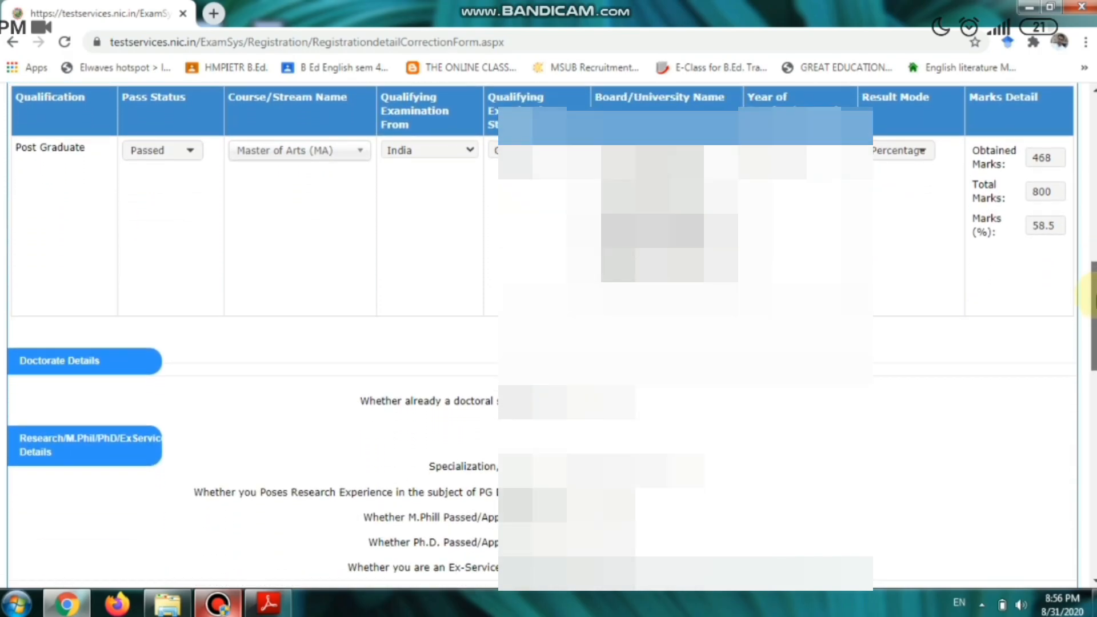
pyautogui.scroll(-3, 548, 336)
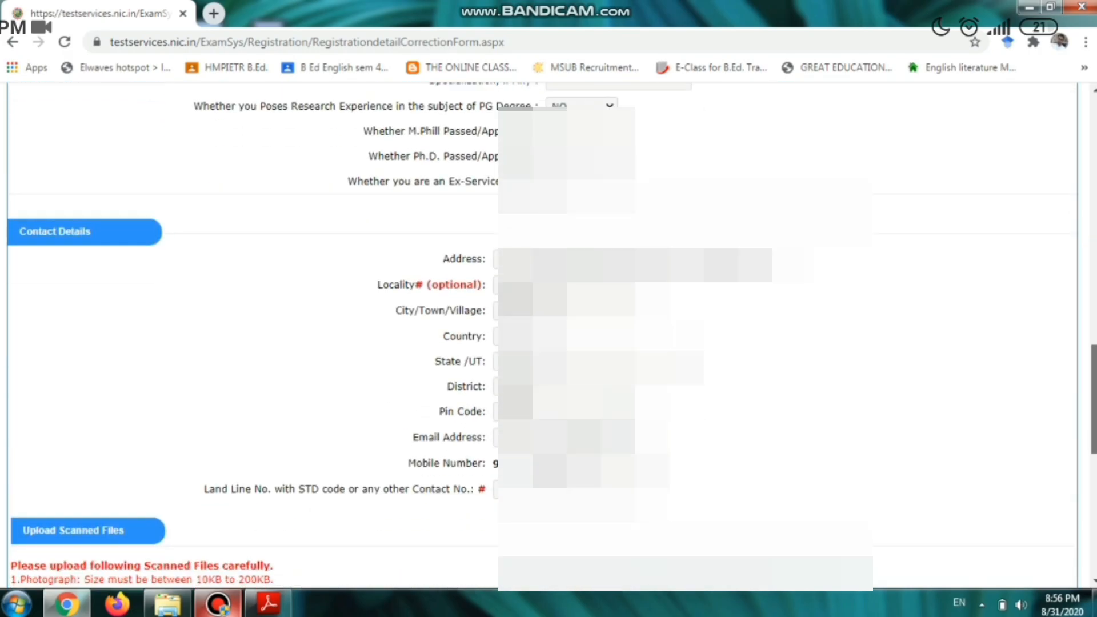
pyautogui.scroll(-1, 549, 337)
pyautogui.scroll(-1, 548, 337)
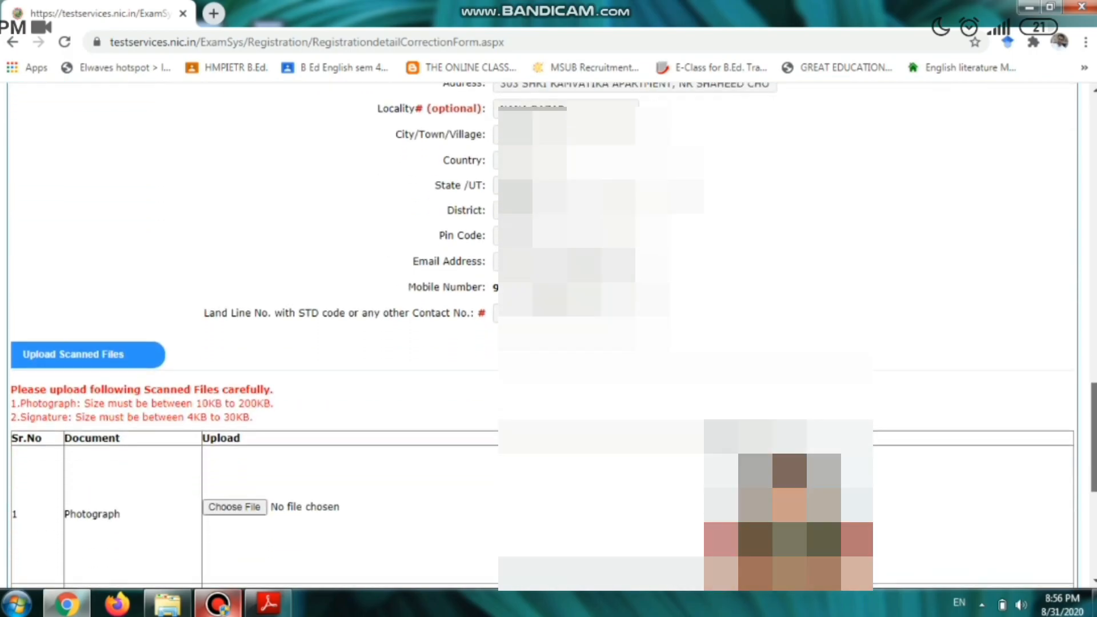
pyautogui.scroll(-1, 549, 337)
pyautogui.scroll(-4, 548, 337)
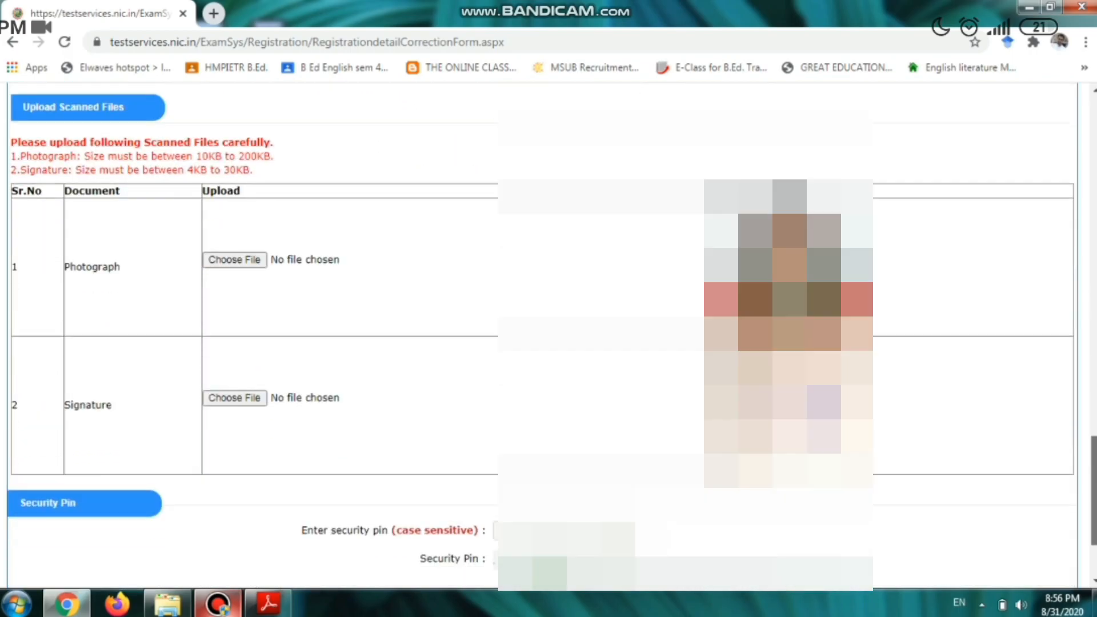
pyautogui.scroll(-2, 800, 434)
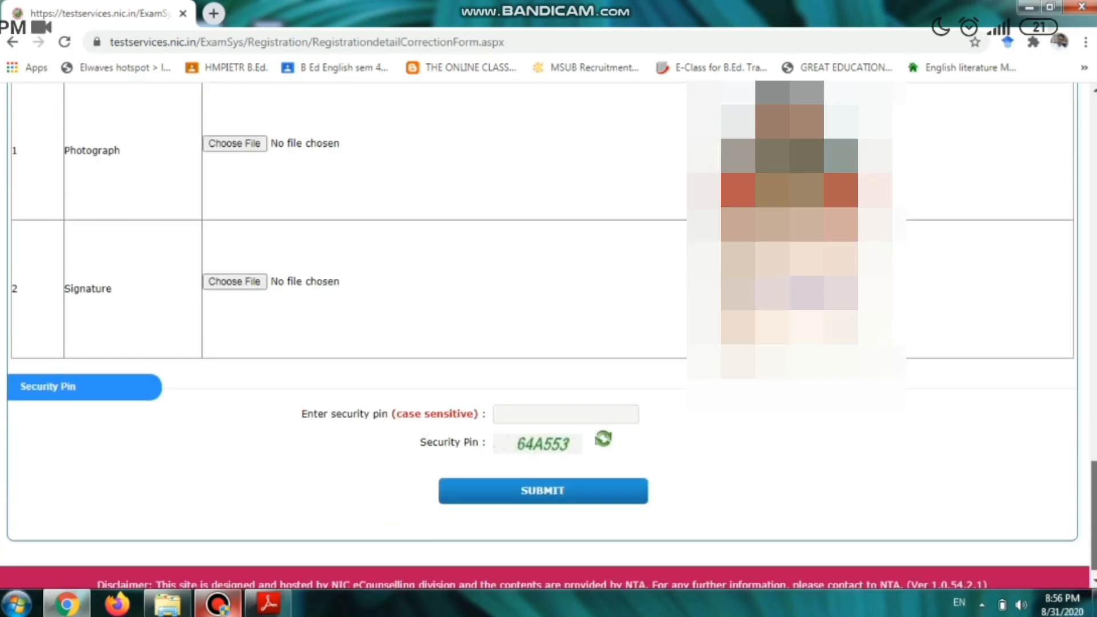
# Enter the displayed security pin and submit the correction form for review
pyautogui.click(578, 395)
pyautogui.write('64')
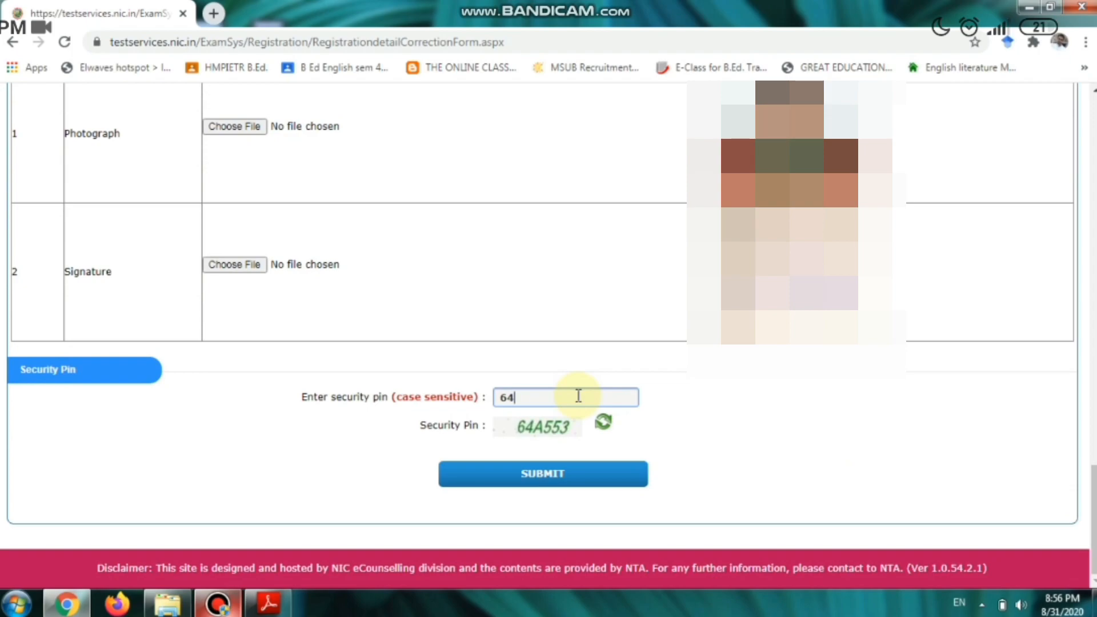
pyautogui.write('A553')
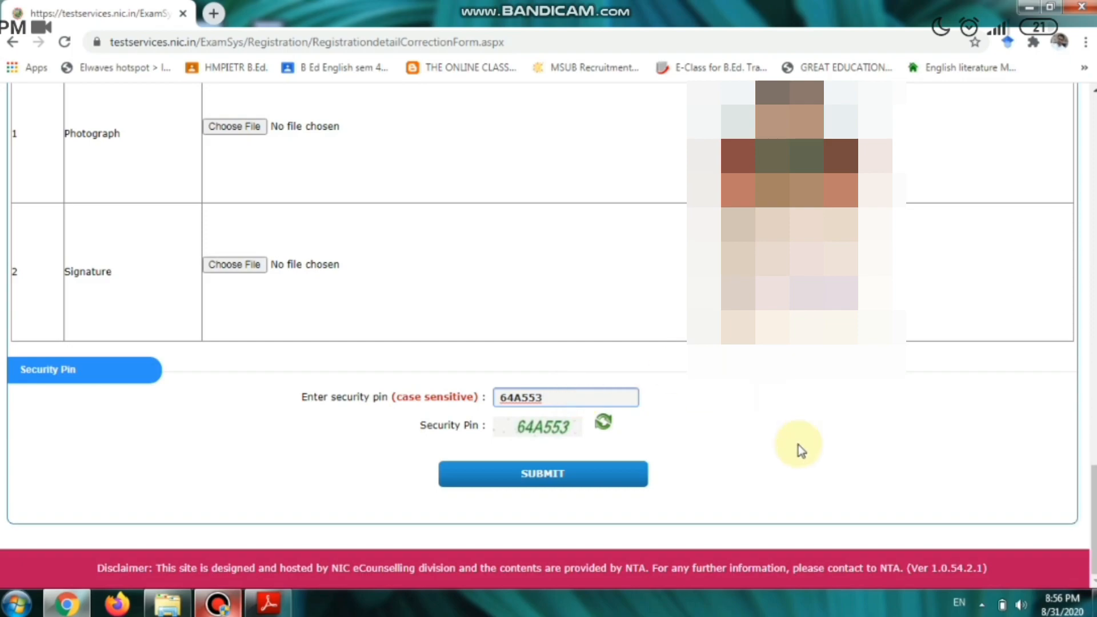
pyautogui.click(546, 481)
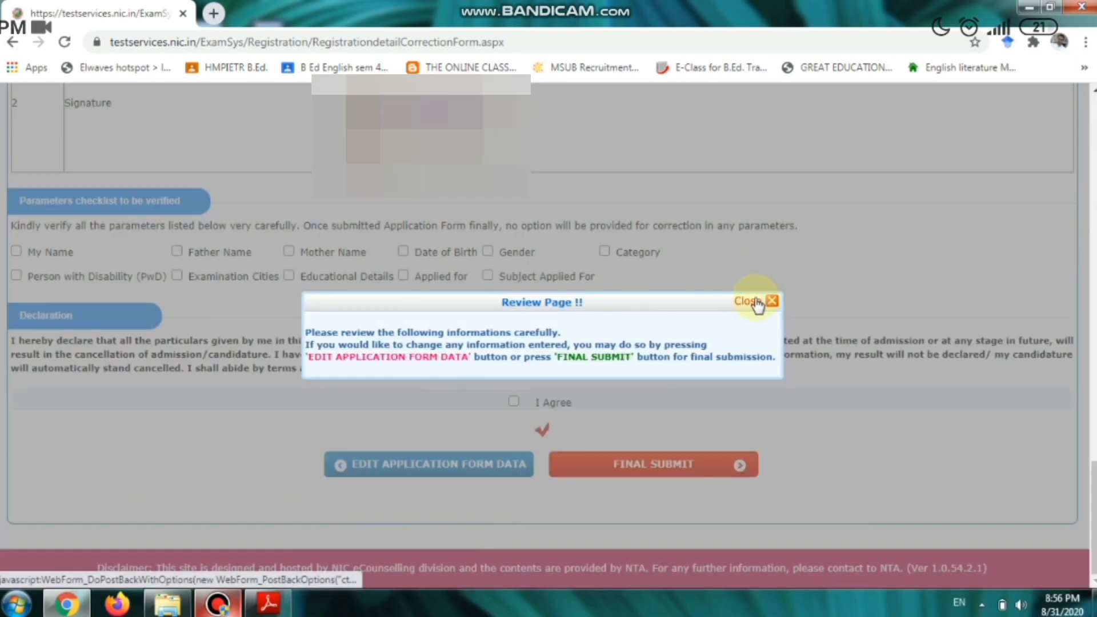
# Dismiss the review notice and tick My Name, Father Name, Mother Name, Date of Birth, Gender and Category
pyautogui.click(765, 301)
pyautogui.click(61, 253)
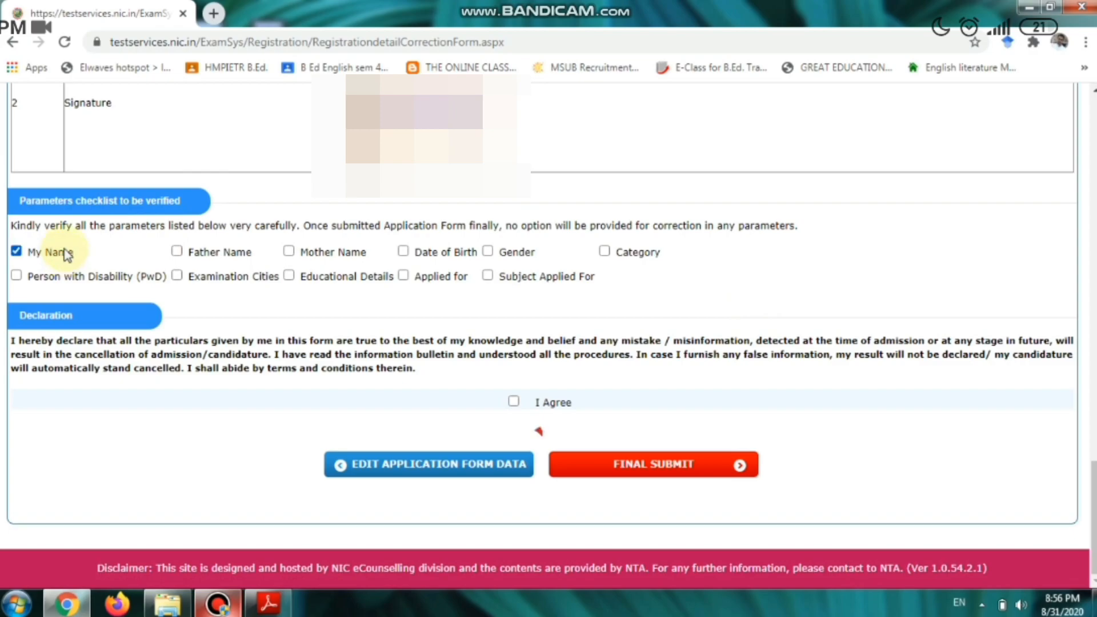
pyautogui.click(222, 250)
pyautogui.click(311, 253)
pyautogui.click(454, 252)
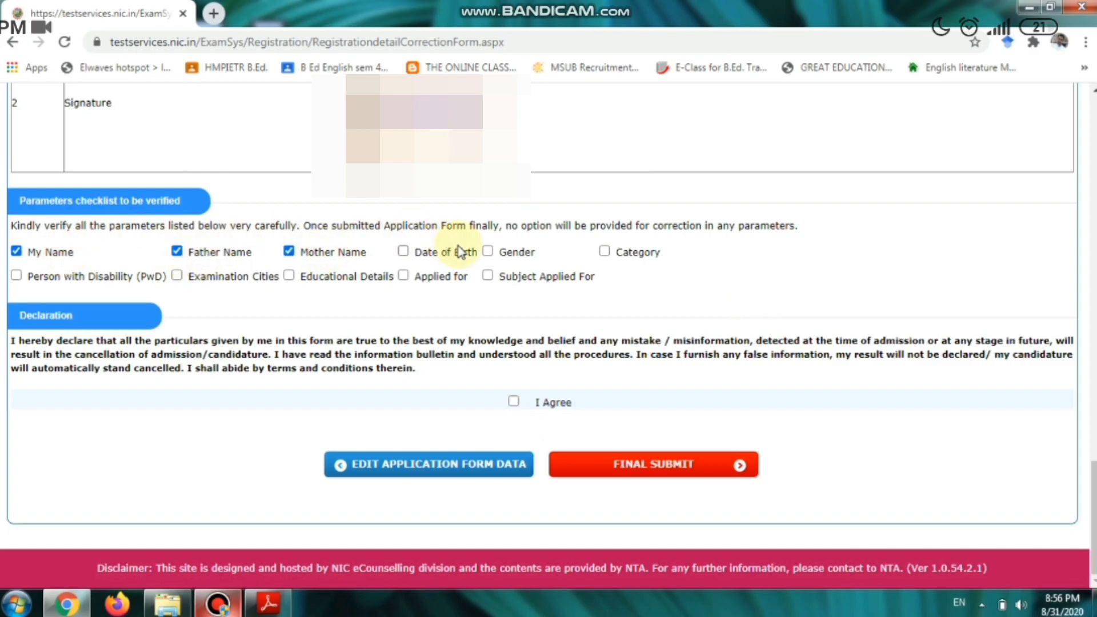
pyautogui.click(521, 251)
pyautogui.click(637, 250)
# Tick PwD, Examination Cities, Educational Details, Applied for and Subject Applied For, then review the page
pyautogui.click(111, 277)
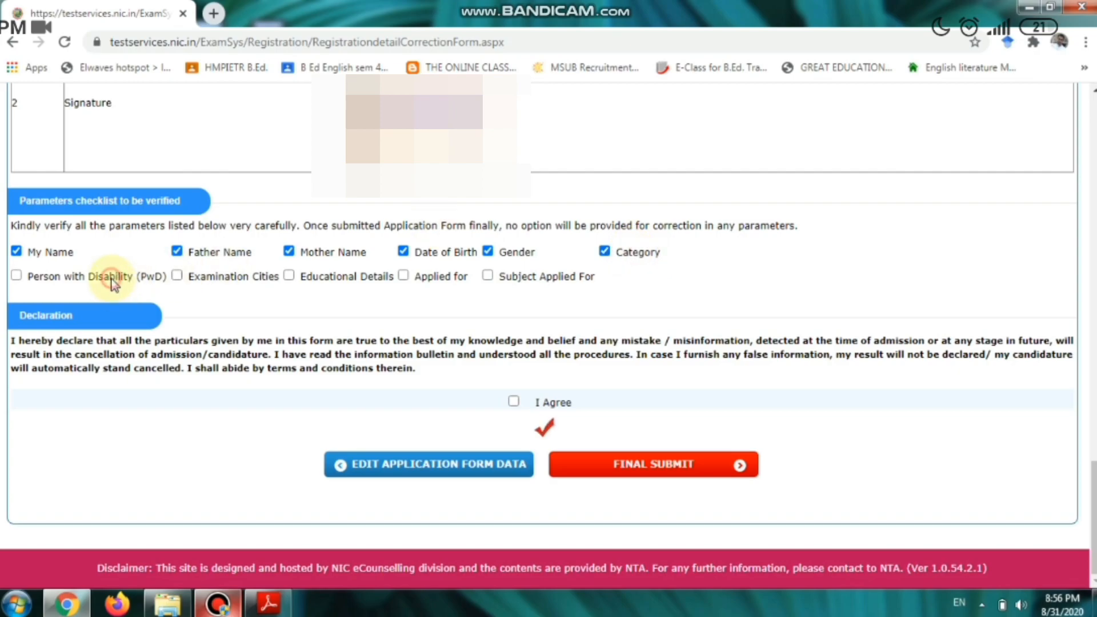
pyautogui.click(214, 279)
pyautogui.click(344, 277)
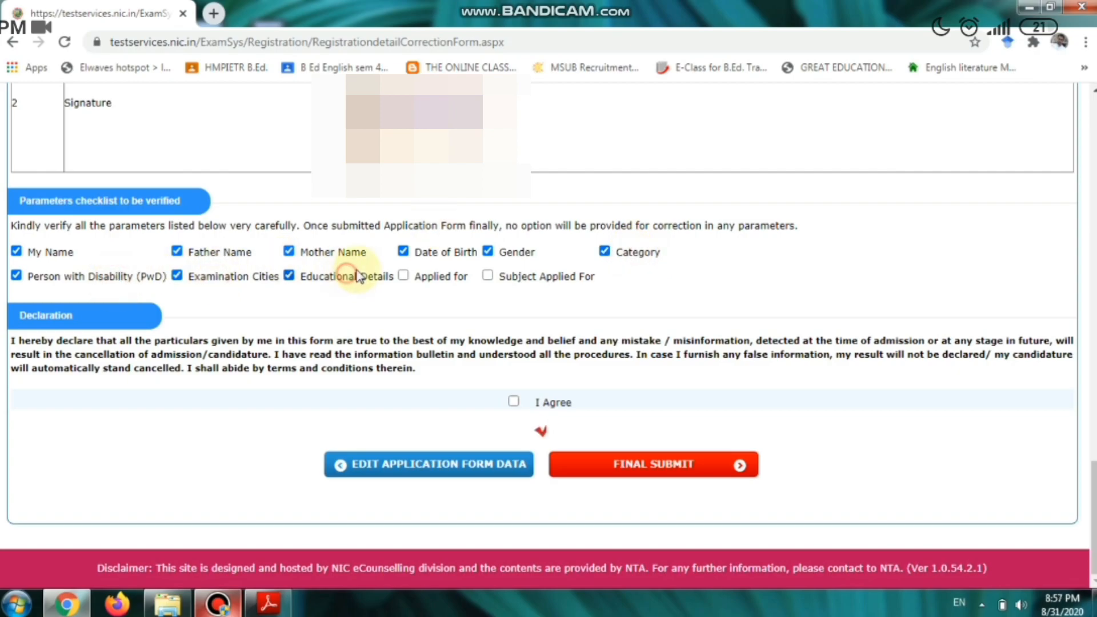
pyautogui.click(439, 278)
pyautogui.click(536, 278)
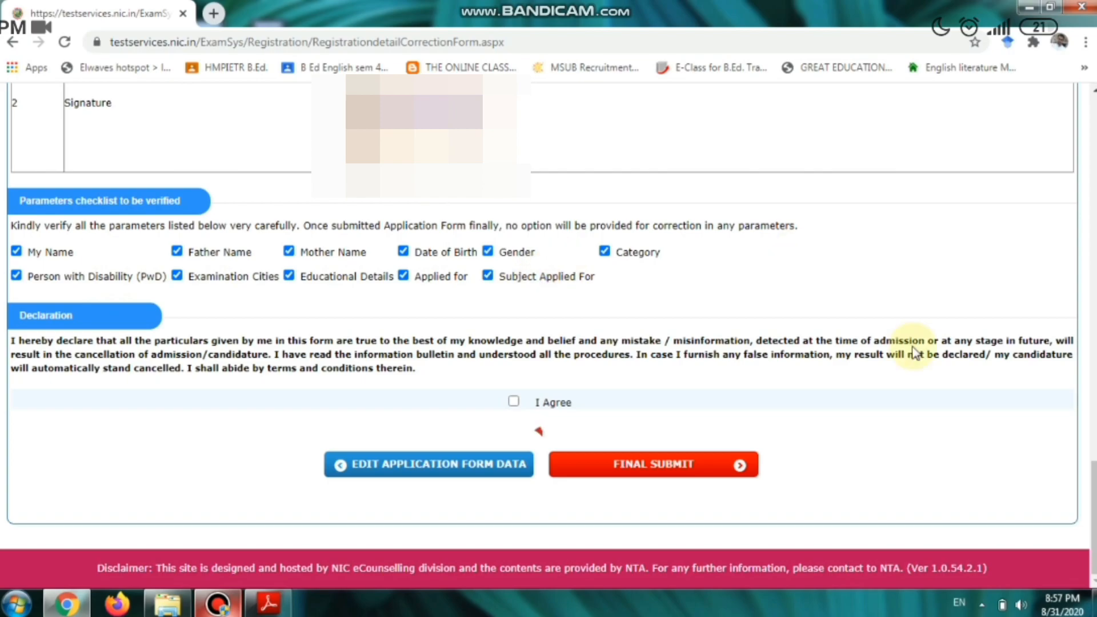
pyautogui.moveTo(1092, 514); pyautogui.dragTo(1094, 203)
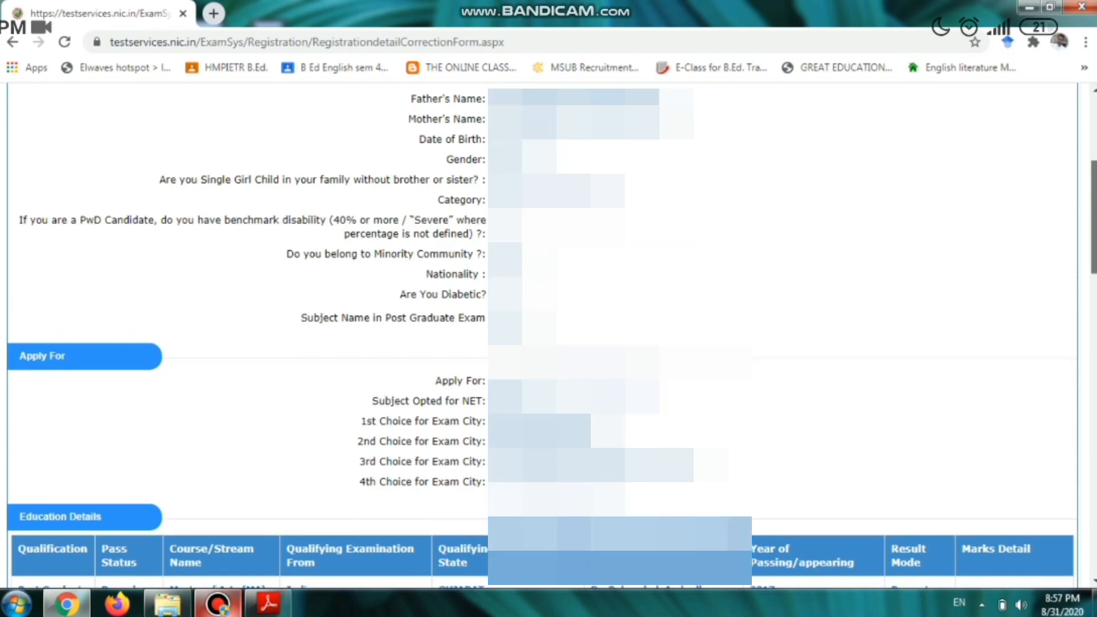
pyautogui.moveTo(1094, 203); pyautogui.dragTo(1094, 502)
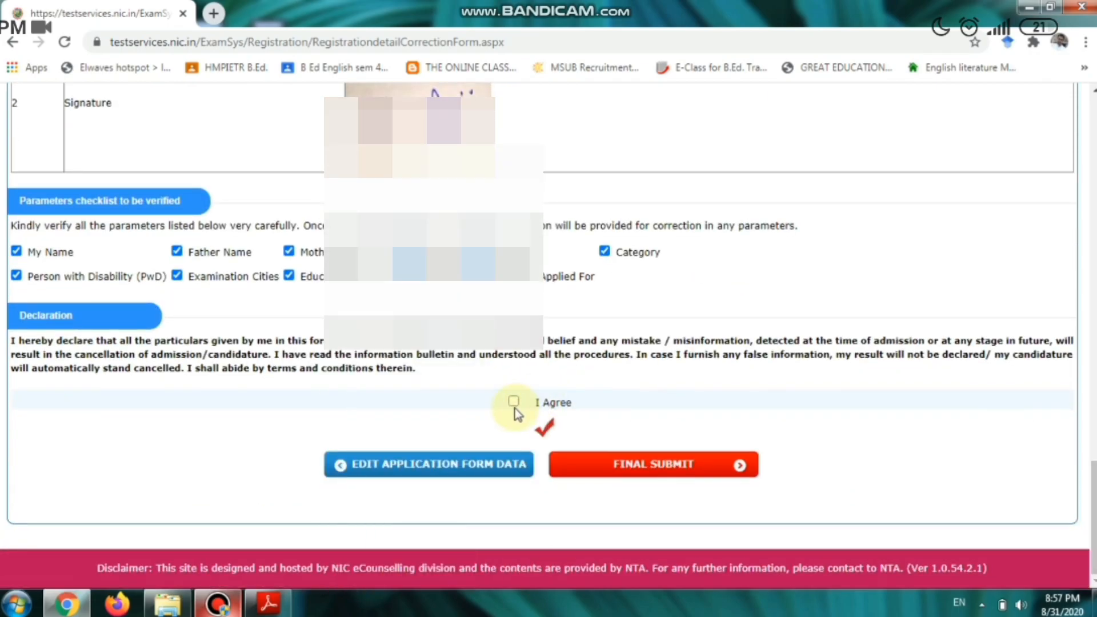
# Agree to the declaration and confirm FINAL SUBMIT of the corrected application
pyautogui.click(514, 403)
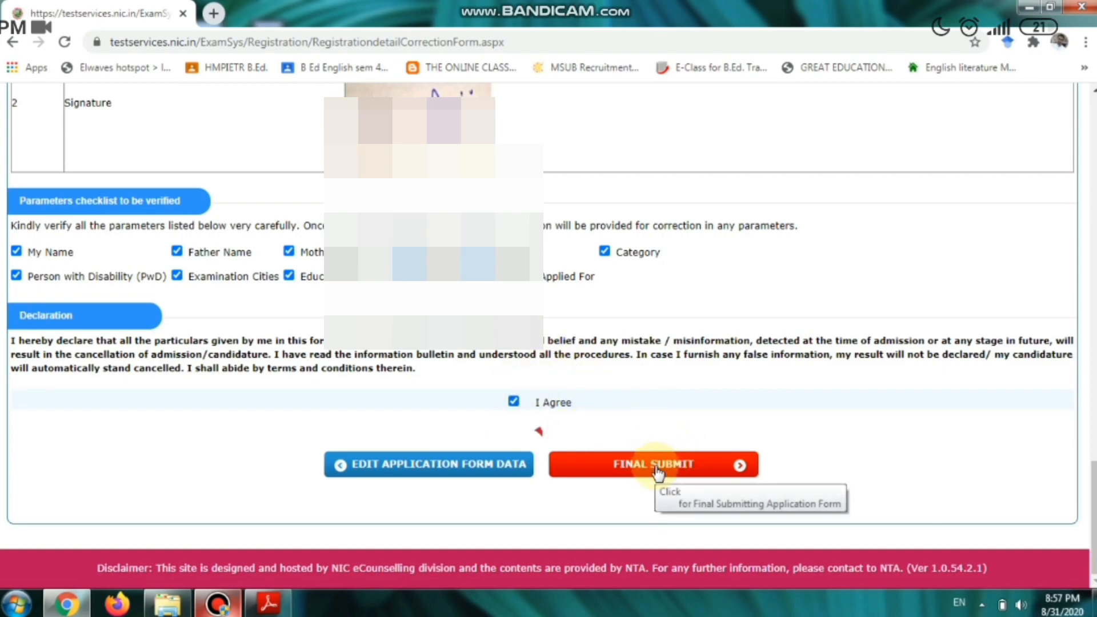
pyautogui.click(656, 469)
pyautogui.click(508, 363)
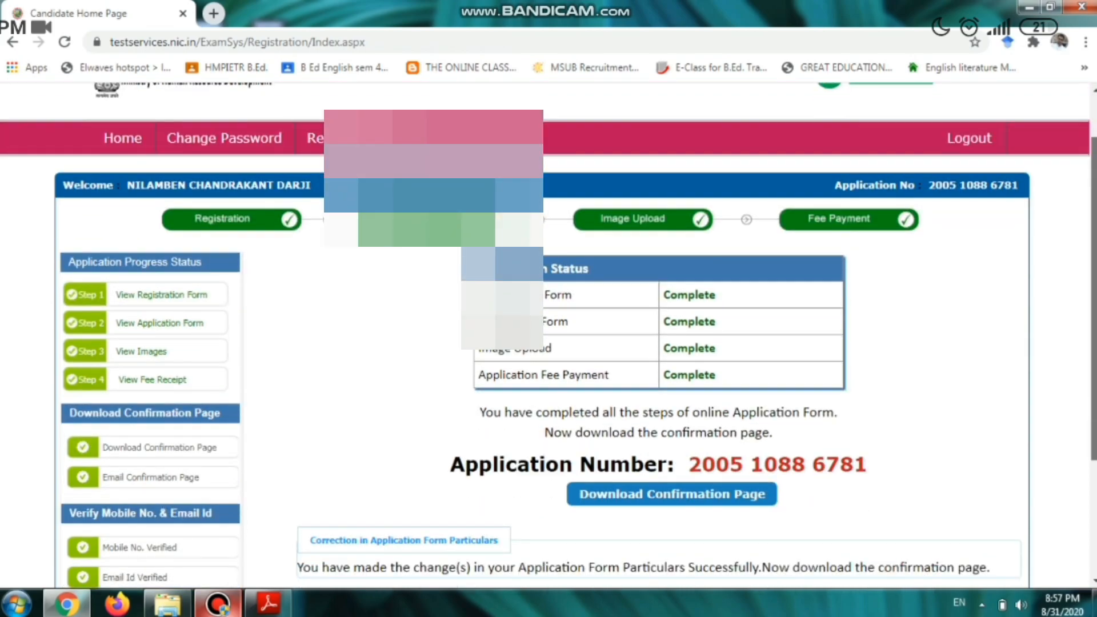
# Download the Confirmation Page PDF, then log out of the portal and confirm
pyautogui.click(669, 322)
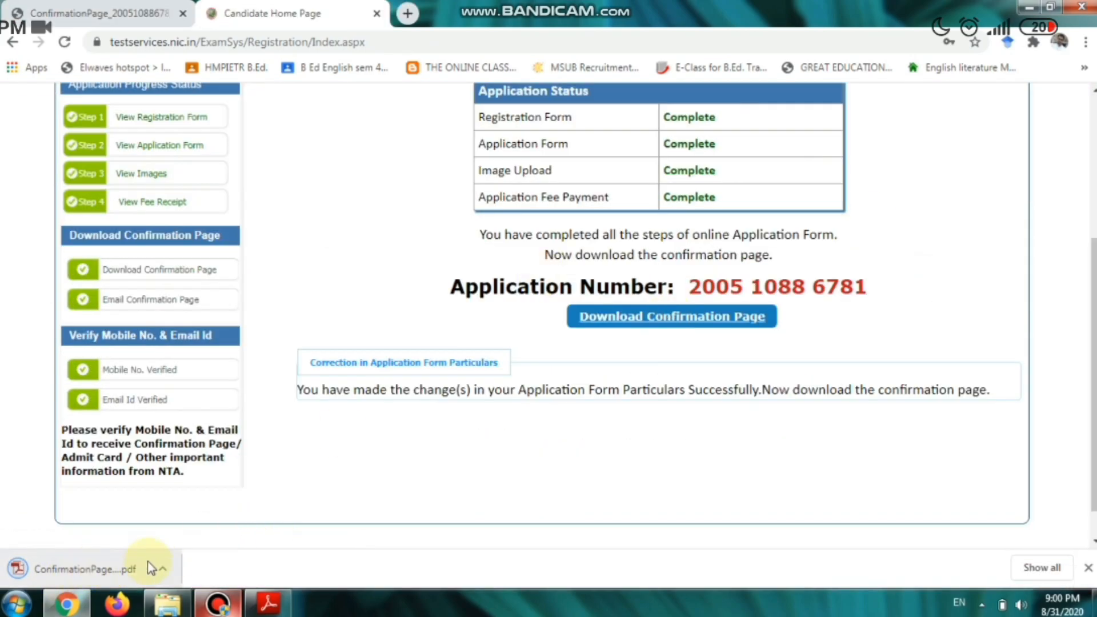
pyautogui.scroll(4, 971, 252)
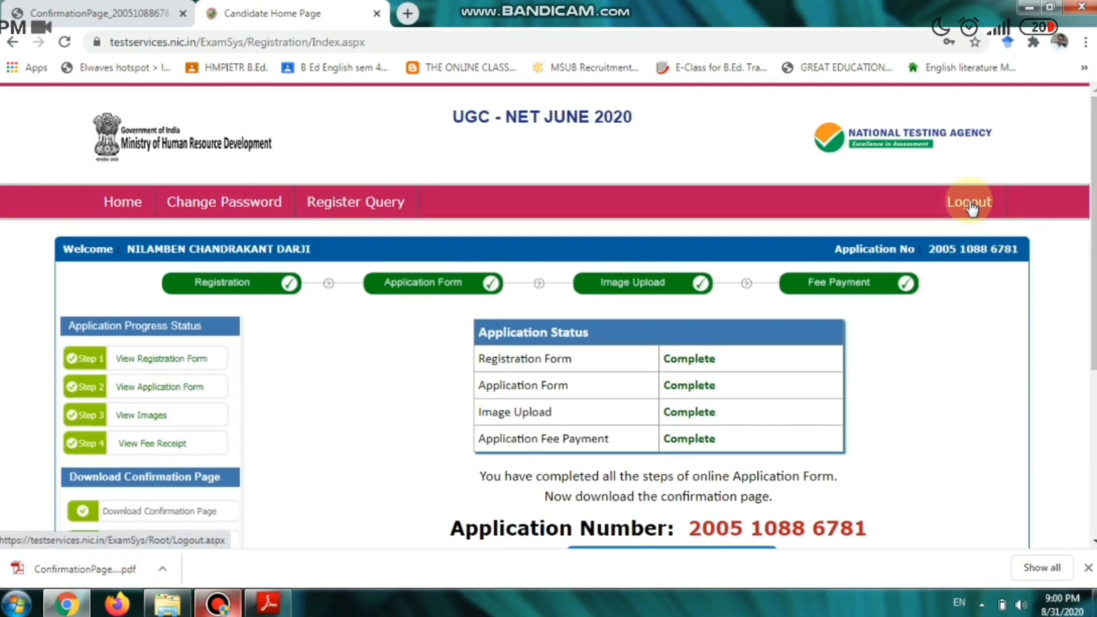
pyautogui.click(969, 204)
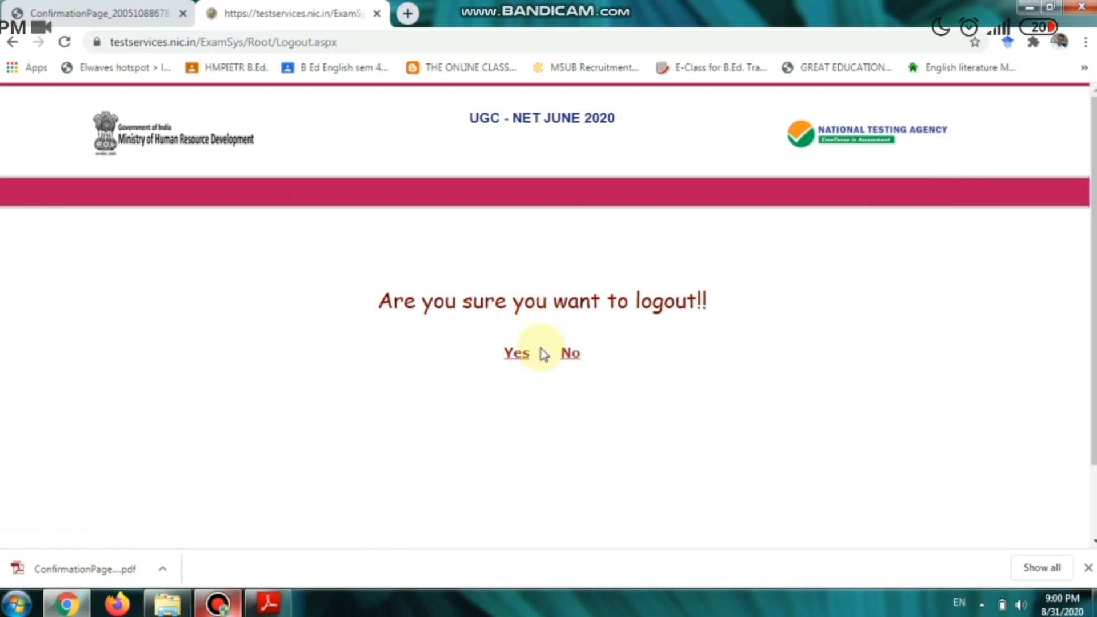
pyautogui.click(521, 357)
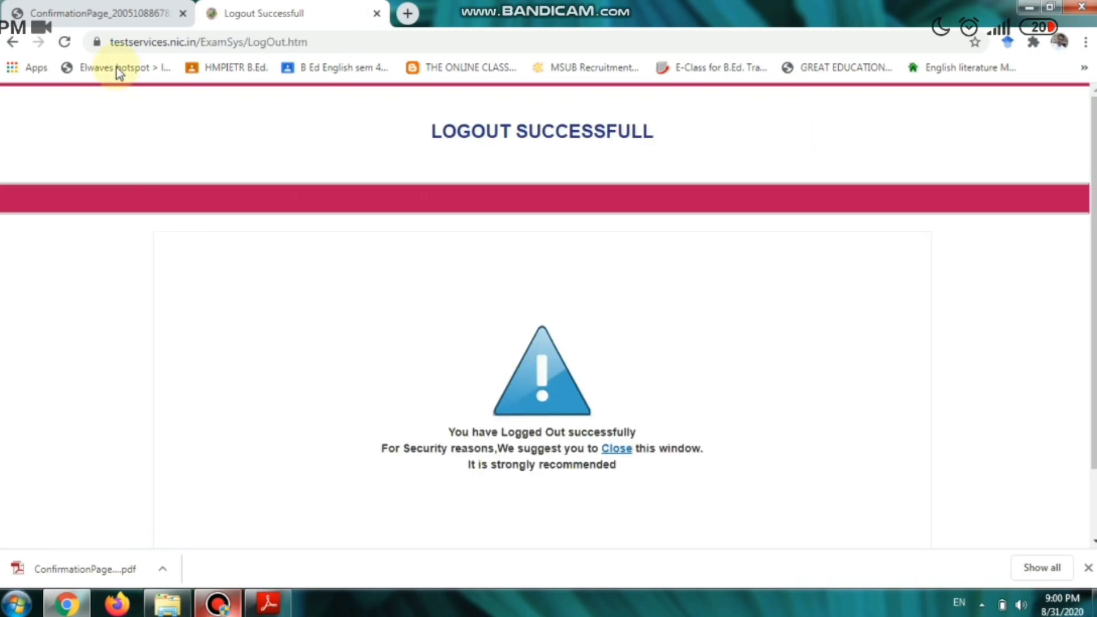
pyautogui.click(376, 14)
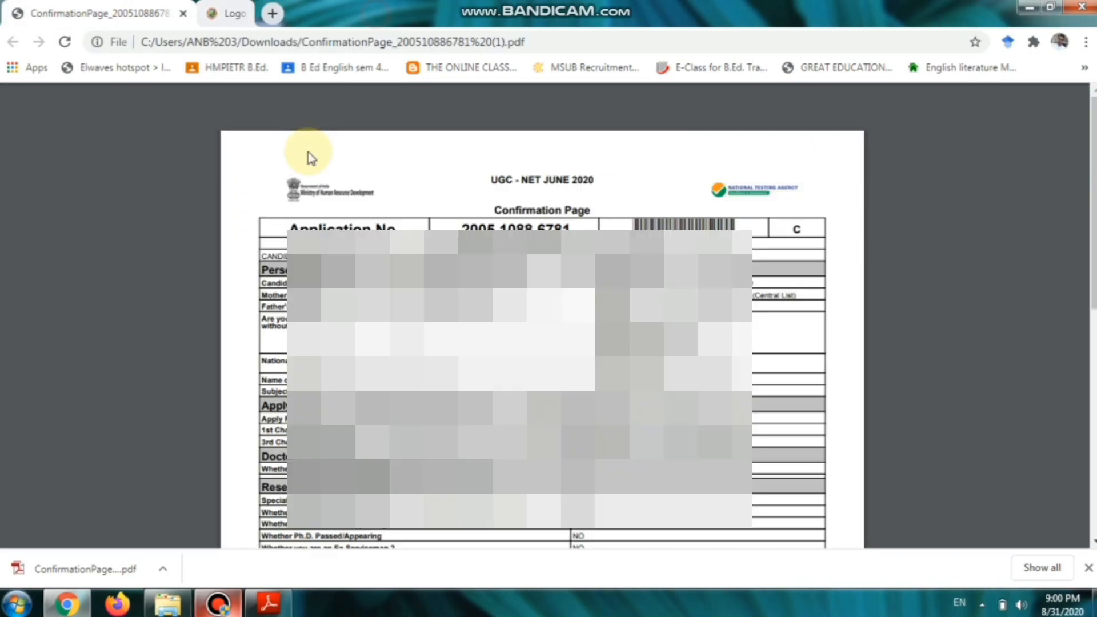